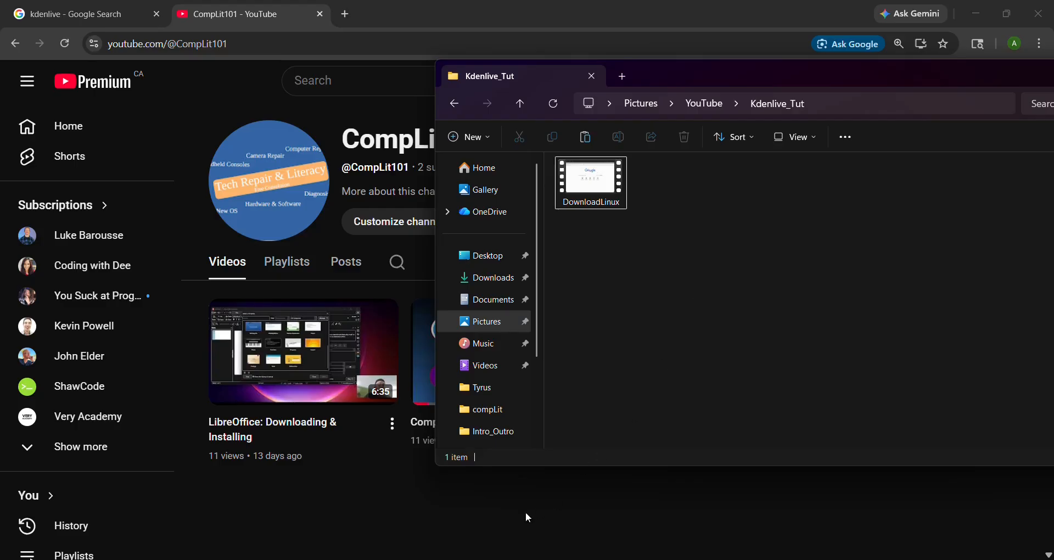
- Launch Kdenlive by searching for 'kdenlive' in the Start menu
key("super")
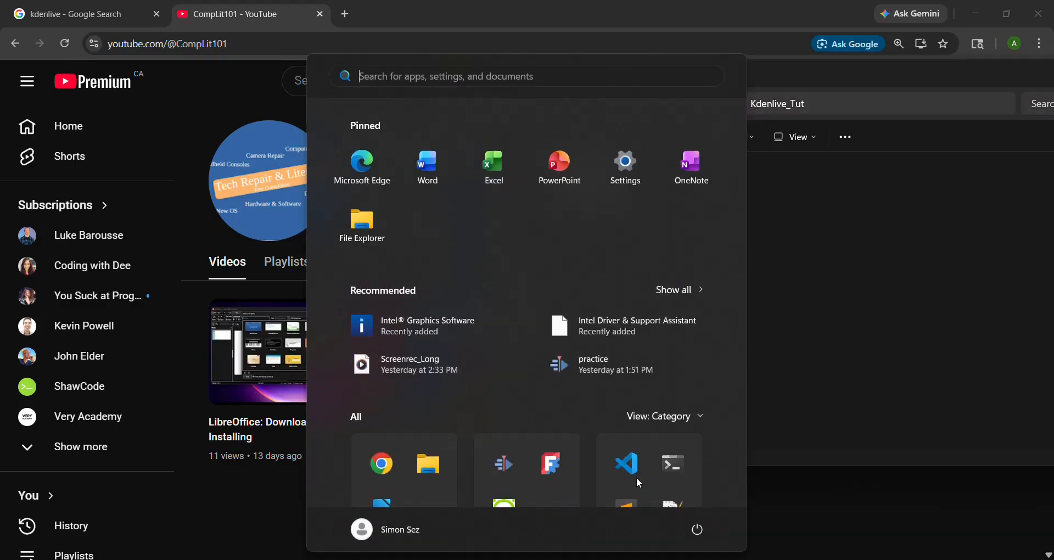
type("kdenlive")
key("Return")
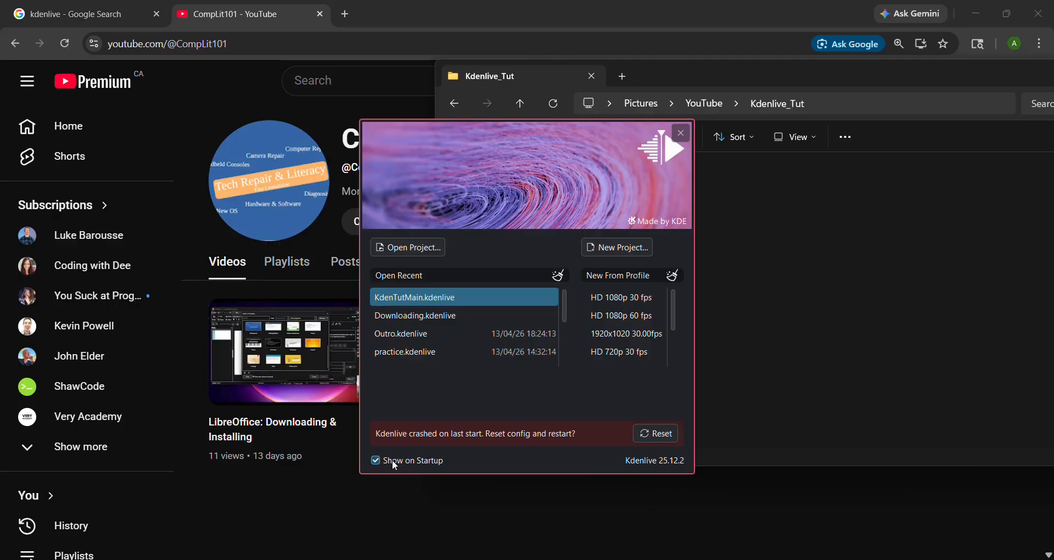
left_click(429, 460)
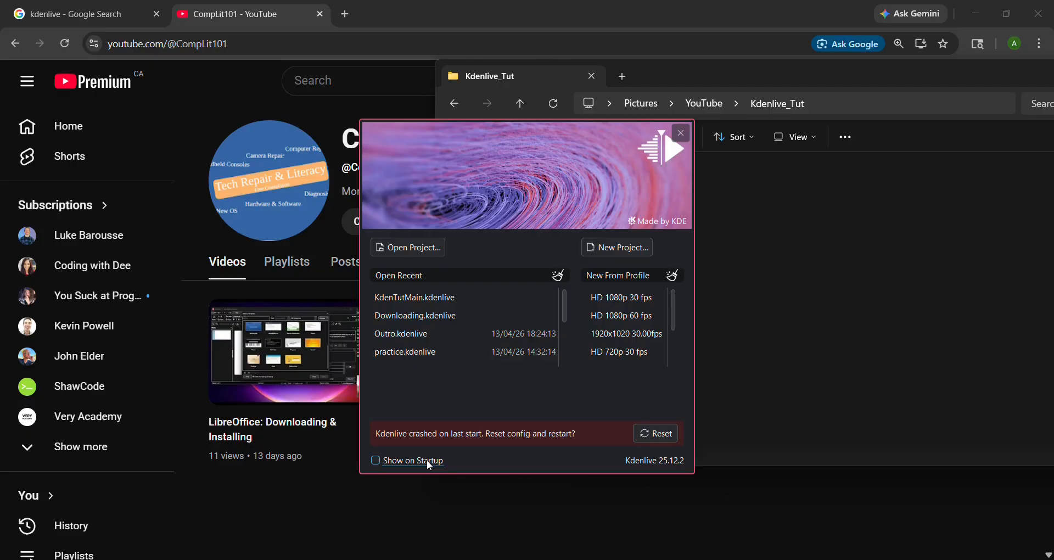
left_click(427, 460)
left_click(671, 279)
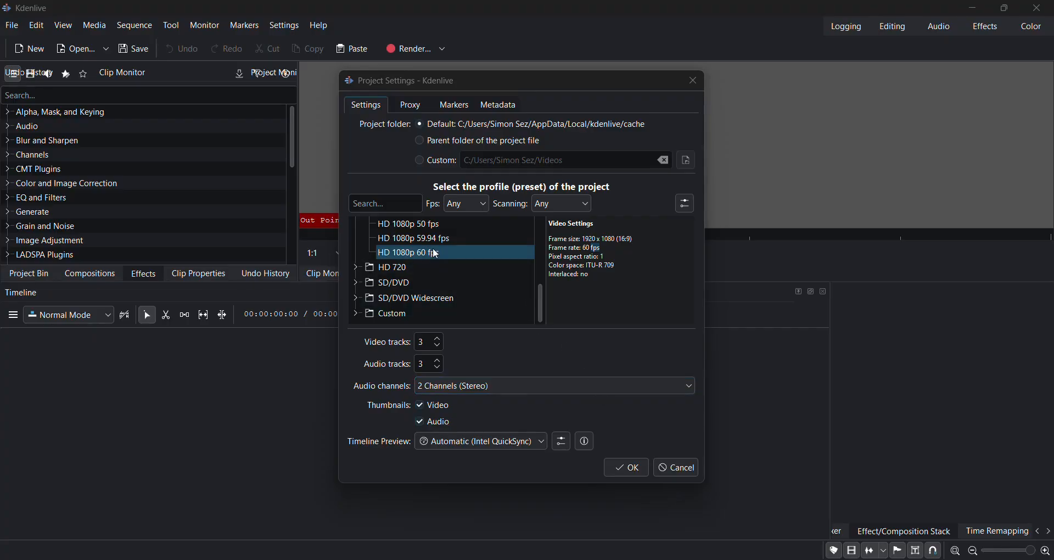
- Choose the HD 1080p 30 fps profile for the new project and confirm the settings
scroll(436, 253, "up", 1)
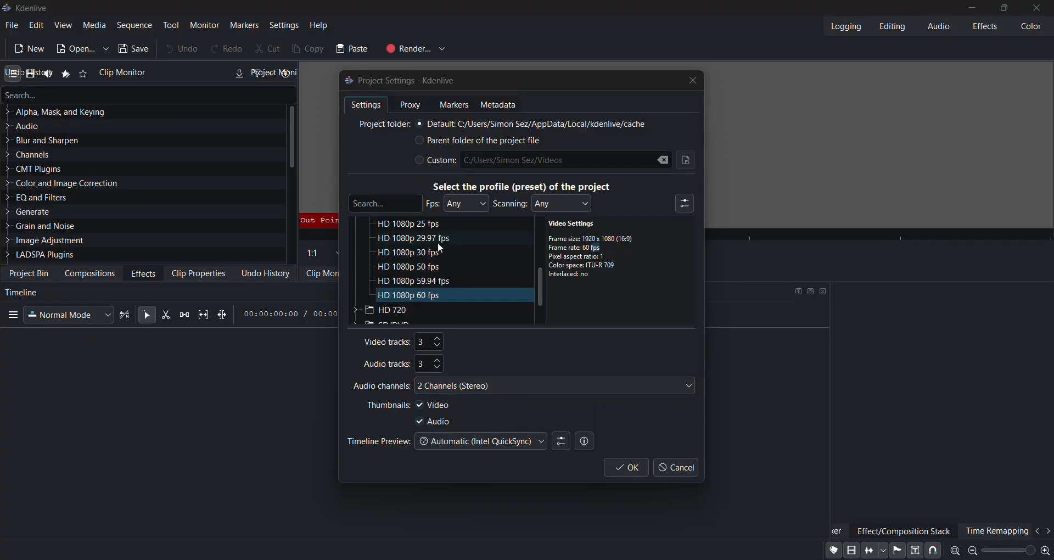
left_click(441, 252)
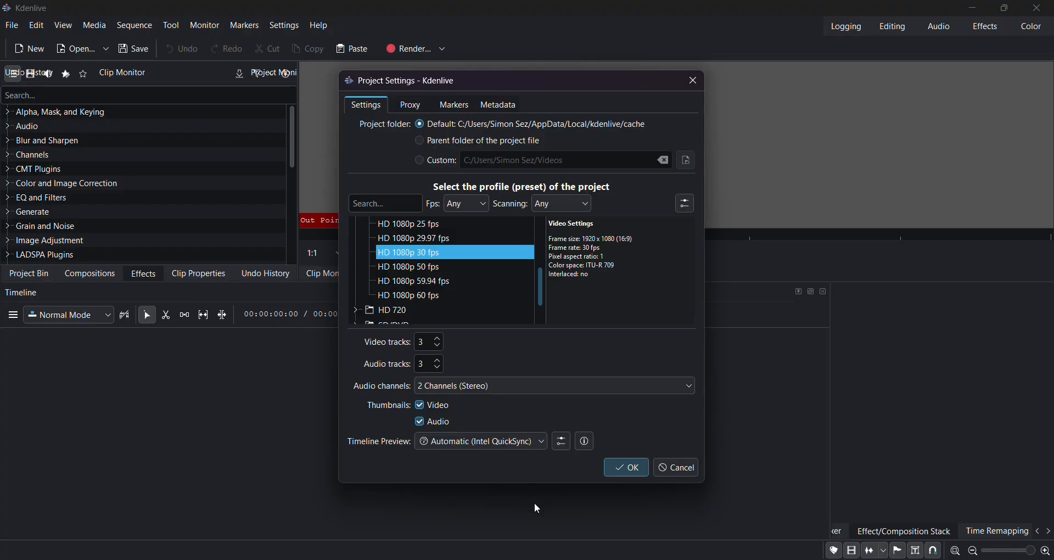
left_click(622, 470)
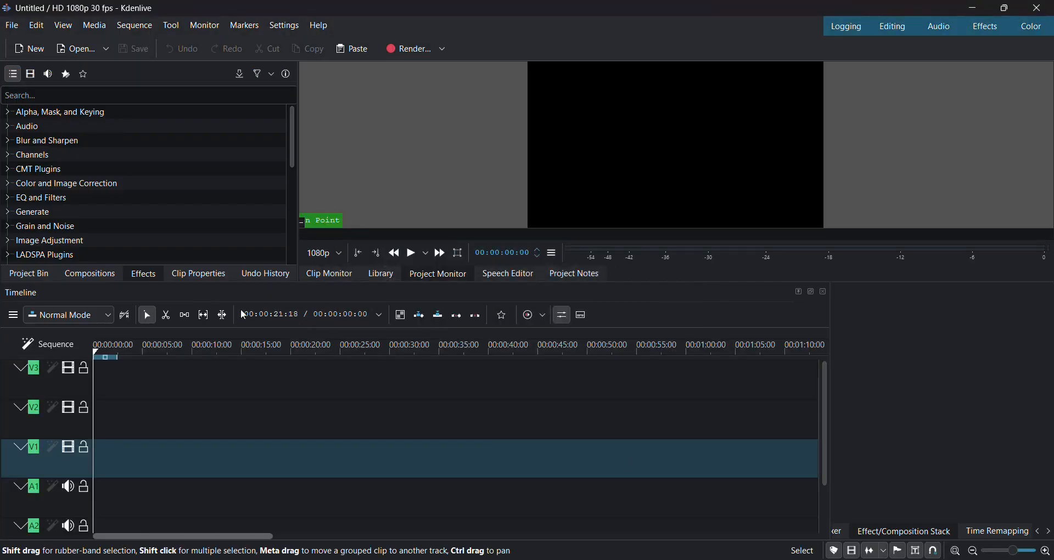
- Switch the left panel from the effects list to the Project Bin
left_click(30, 275)
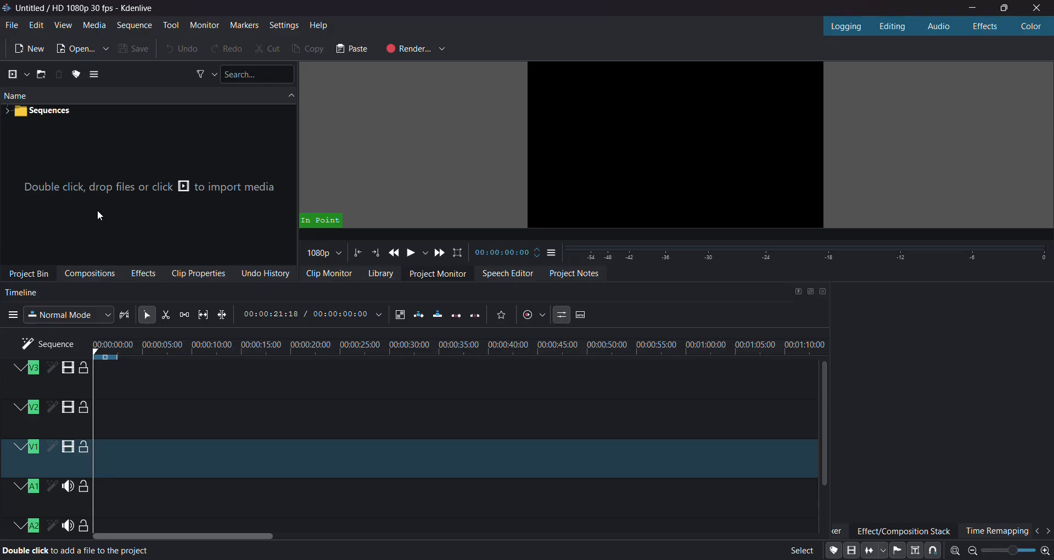
- Add DownloadLinux.mp4 to the bin and accept switching the project to its 1920x1020 30 fps profile
double_click(68, 217)
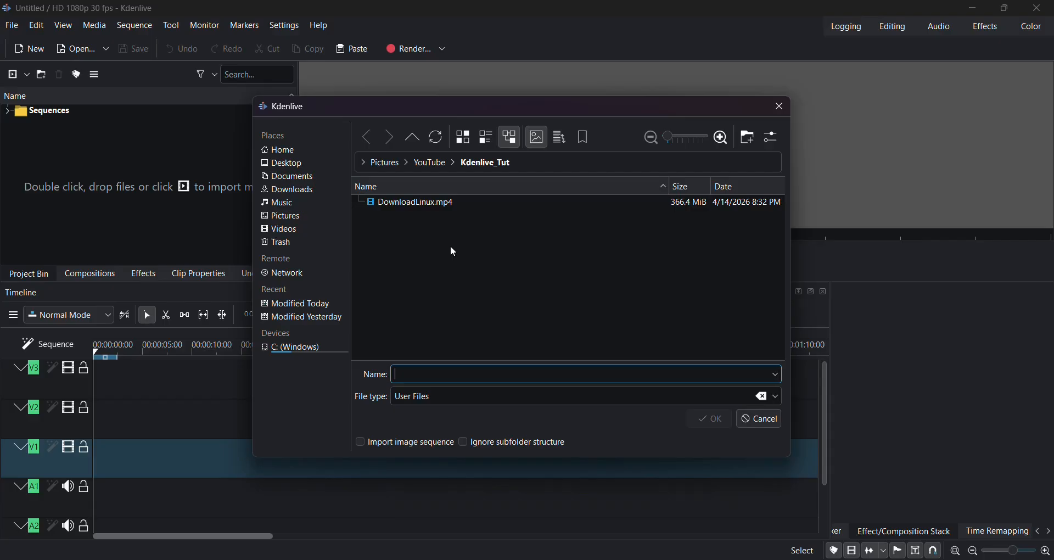
double_click(415, 203)
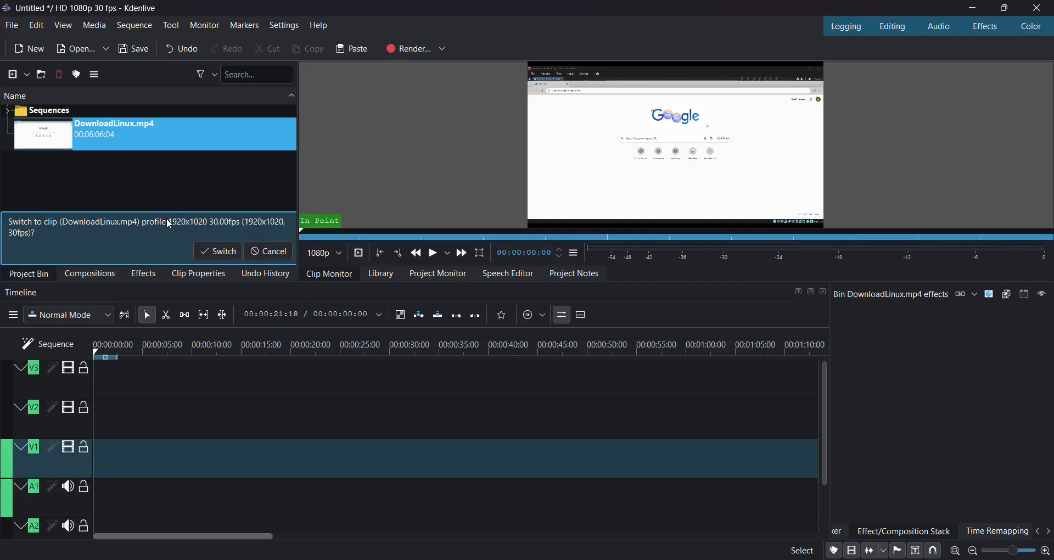
left_click(207, 254)
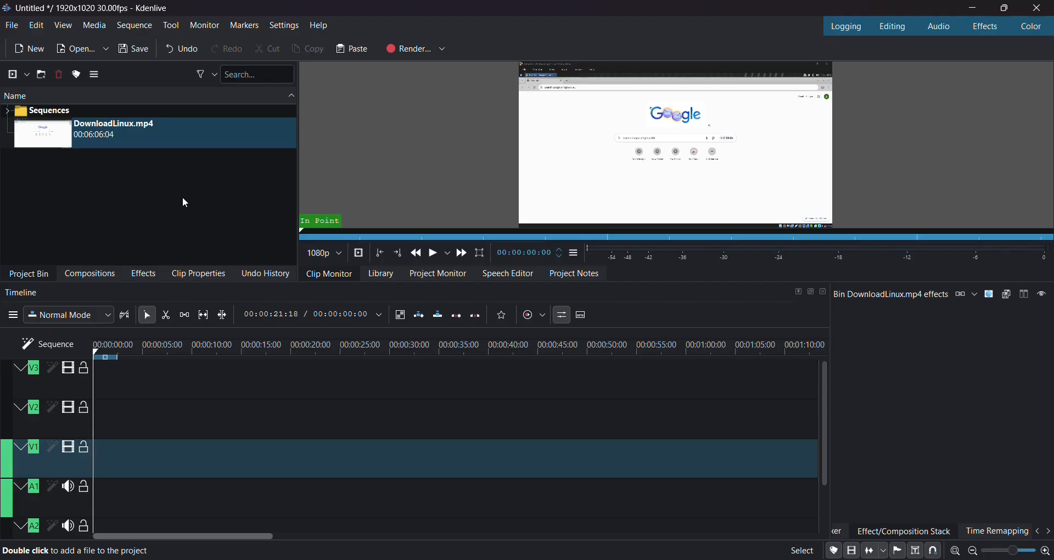
- Drag DownloadLinux.mp4 from the bin onto the timeline and nudge it into position
left_click(134, 140)
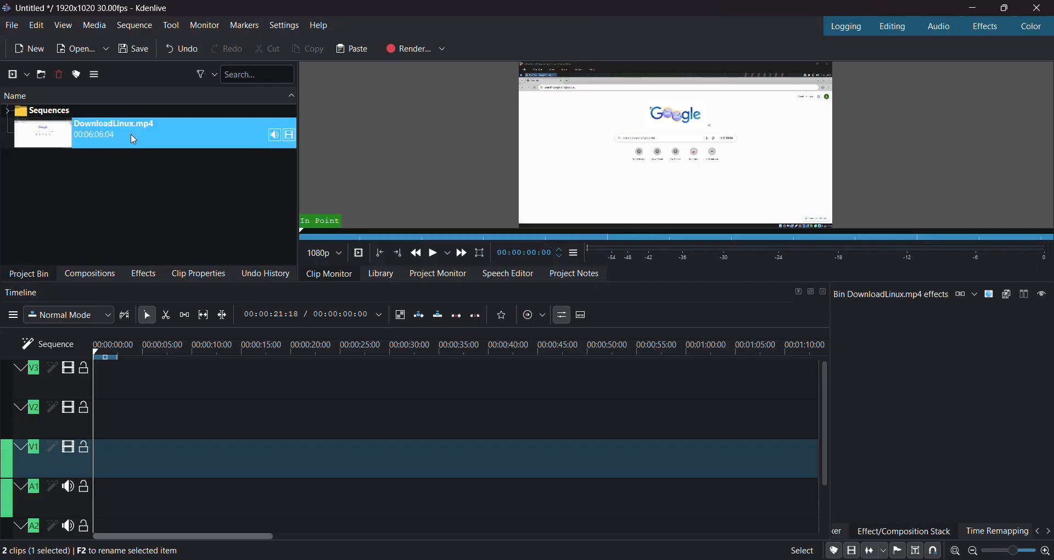
left_click_drag(134, 140, 189, 465)
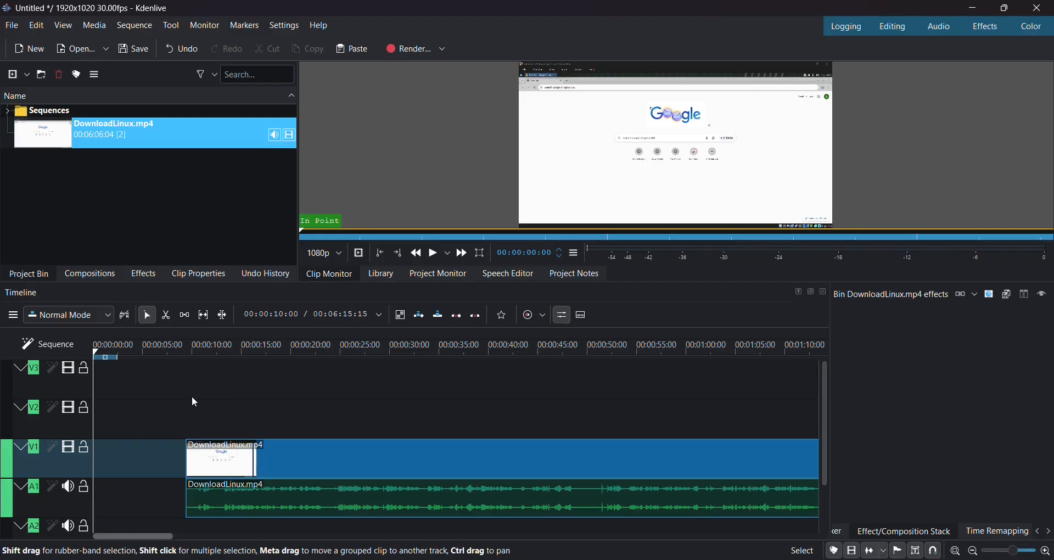
mouse_move(325, 472)
left_mouse_down()
mouse_move(470, 454)
mouse_move(178, 487)
mouse_move(325, 484)
left_mouse_up()
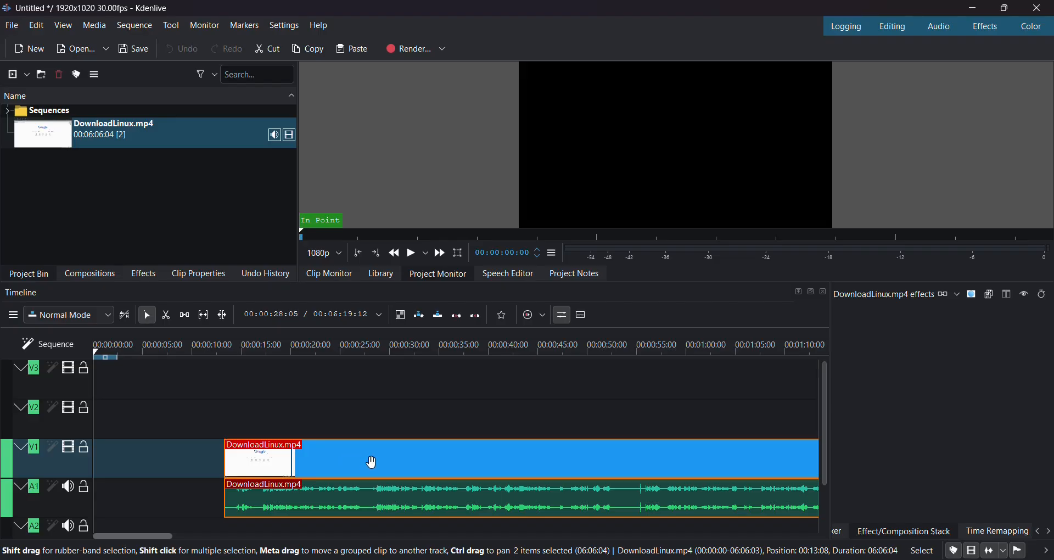
mouse_move(372, 462)
left_mouse_down()
mouse_move(360, 462)
mouse_move(367, 451)
left_mouse_up()
scroll(236, 374, "down", 4)
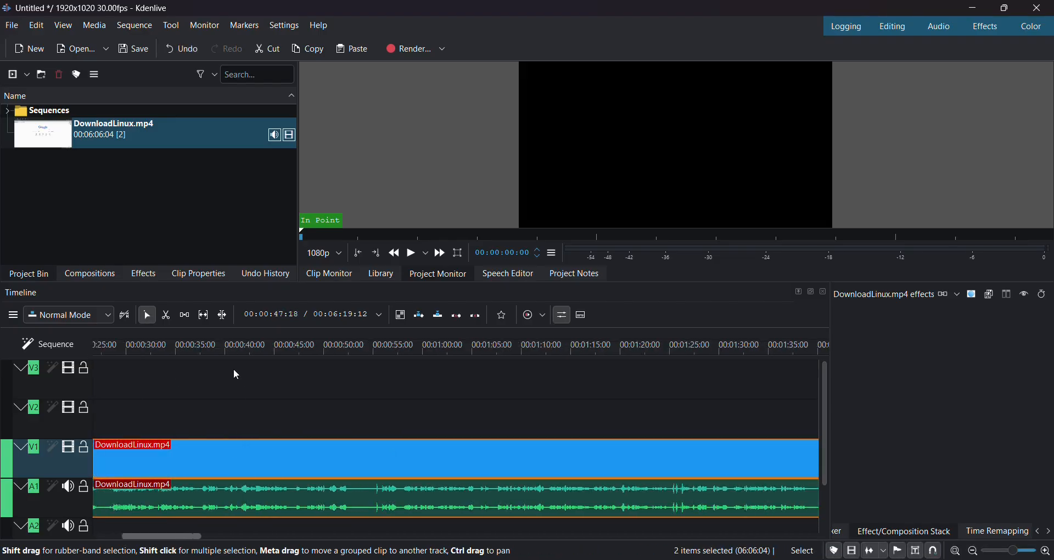
scroll(236, 374, "up", 4)
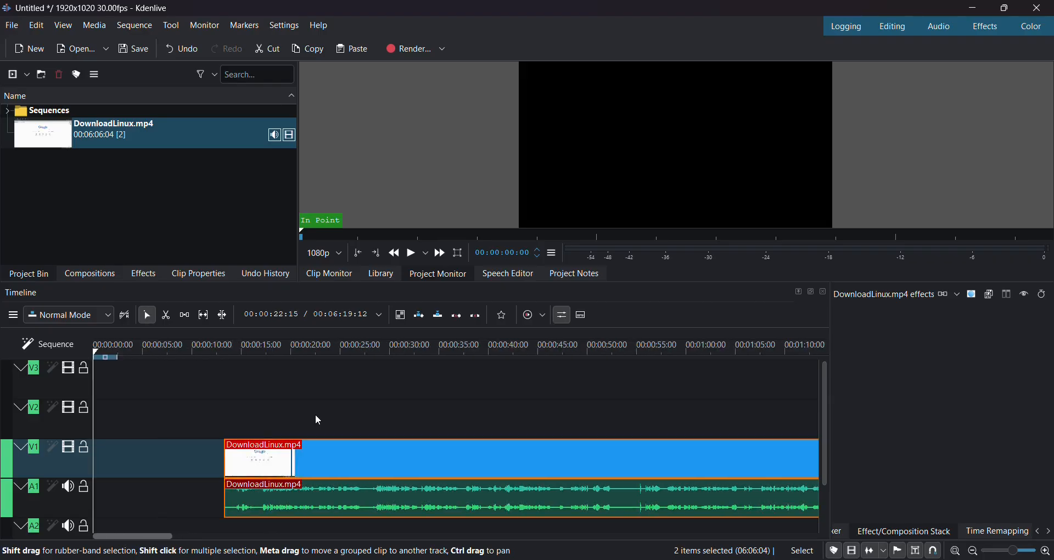
scroll(319, 422, "down", 1)
scroll(256, 426, "down", 1)
scroll(259, 426, "down", 5)
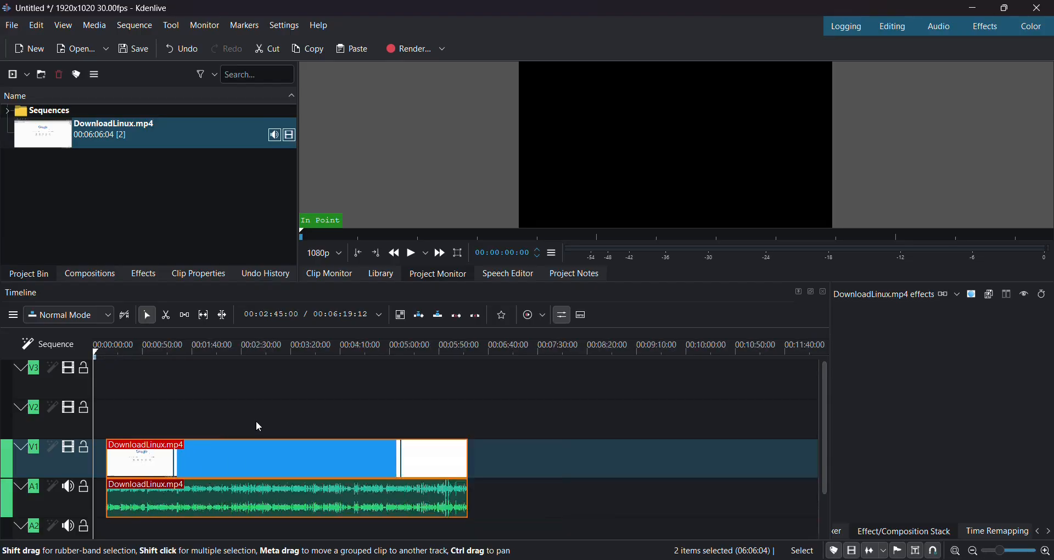
scroll(259, 427, "up", 5)
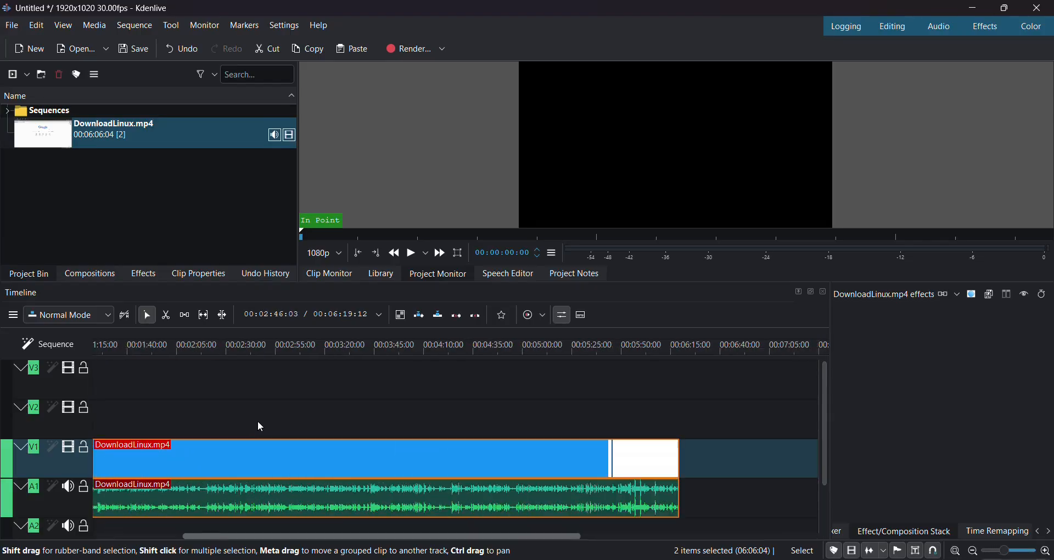
scroll(262, 429, "down", 1)
scroll(262, 429, "up", 1)
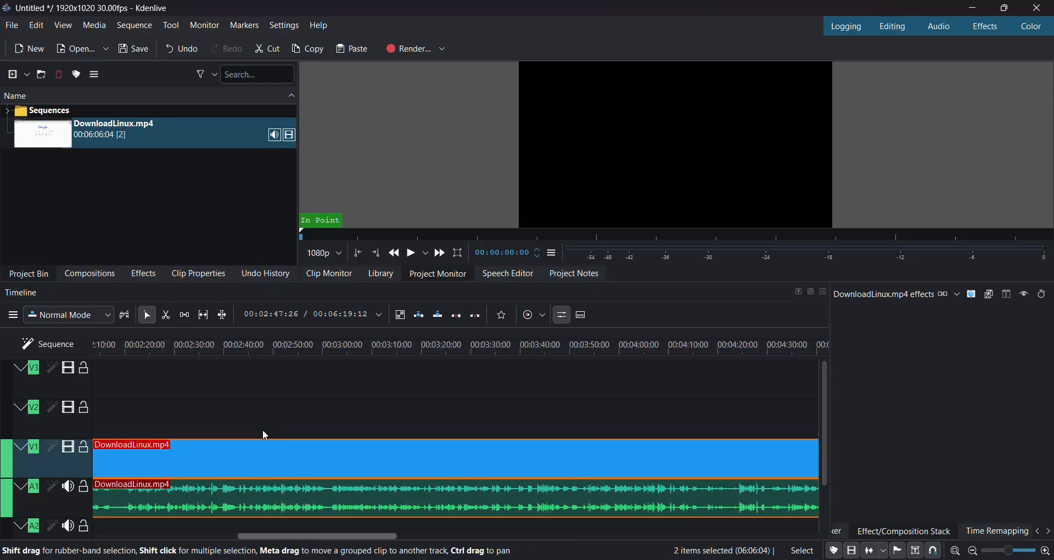
scroll(263, 429, "down", 5)
scroll(262, 429, "up", 4)
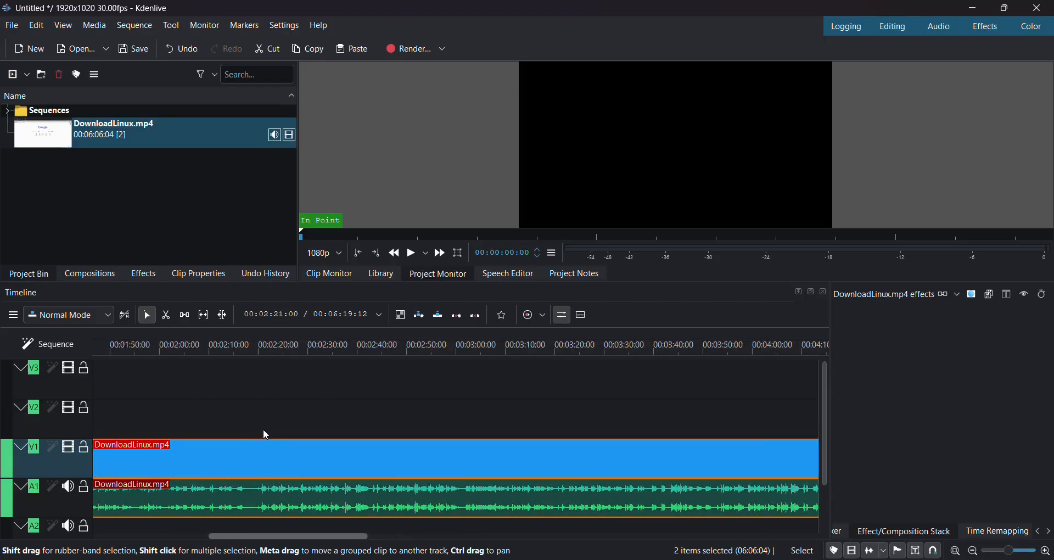
- Move the clip up to track V3, then back down to V1 with its audio on A1
left_click_drag(271, 449, 267, 399)
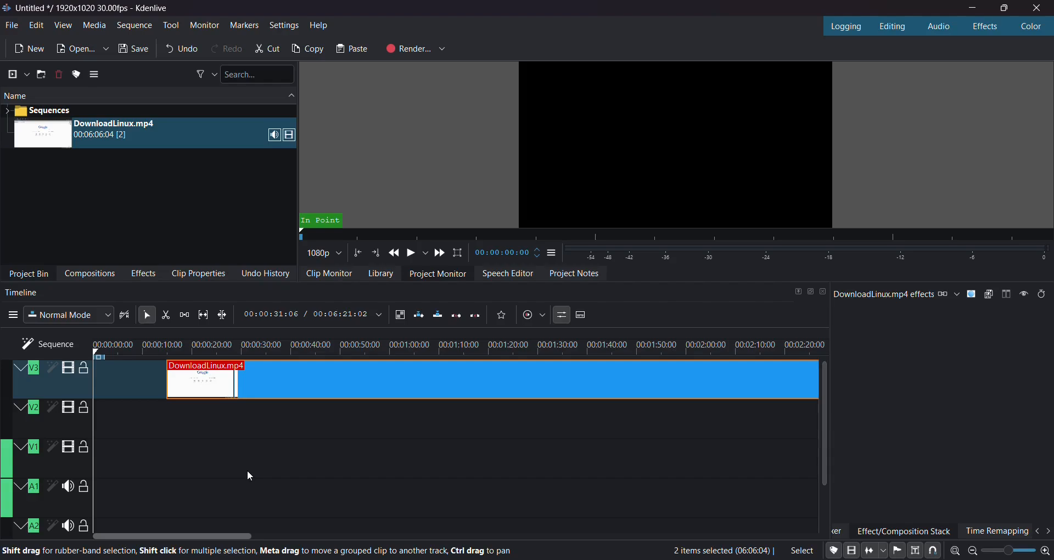
scroll(248, 464, "down", 2)
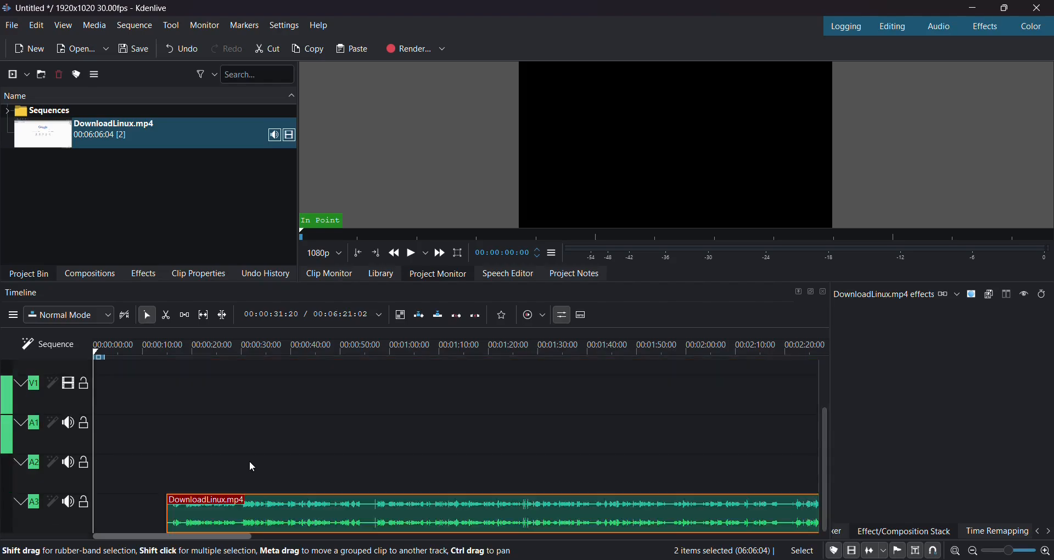
scroll(247, 460, "up", 2)
scroll(247, 460, "down", 2)
scroll(246, 460, "up", 2)
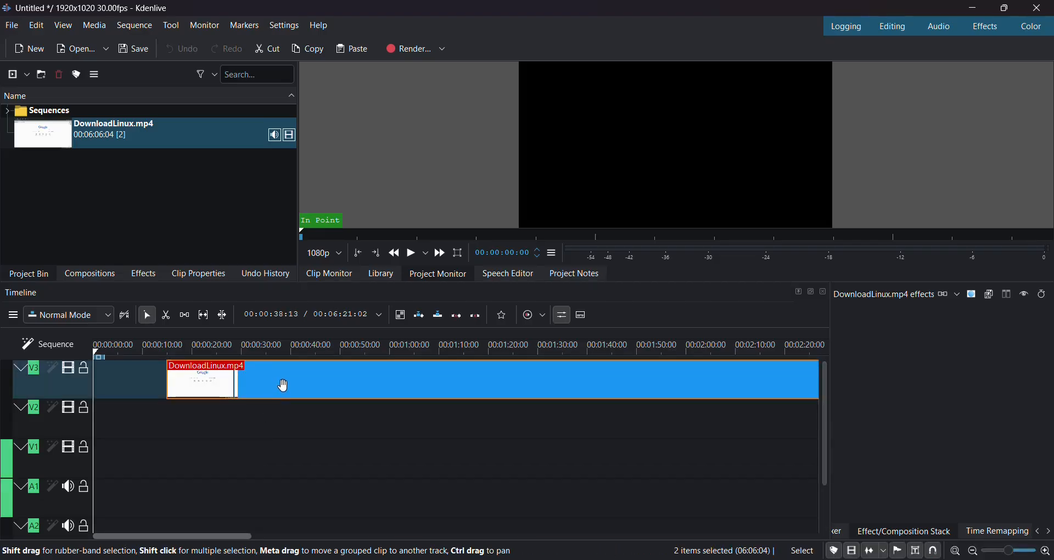
left_click_drag(282, 384, 280, 446)
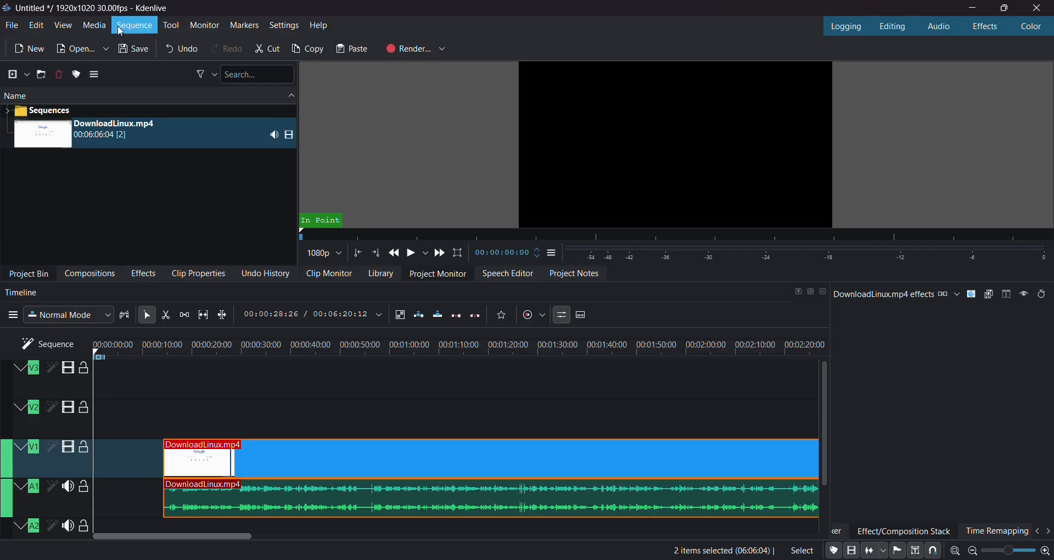
- Start a new title clip and add a text item to its canvas
left_click(97, 26)
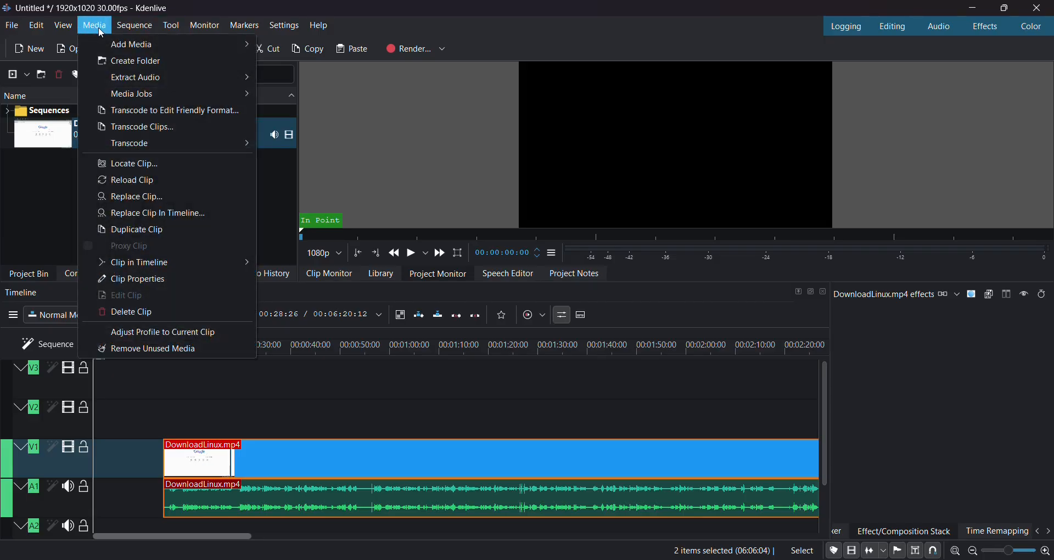
mouse_move(190, 44)
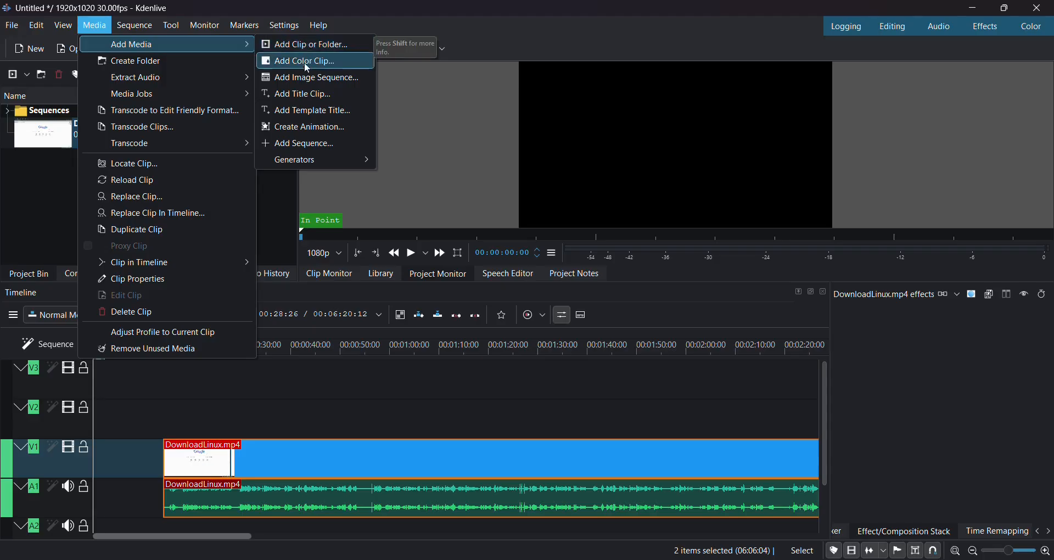
left_click(303, 94)
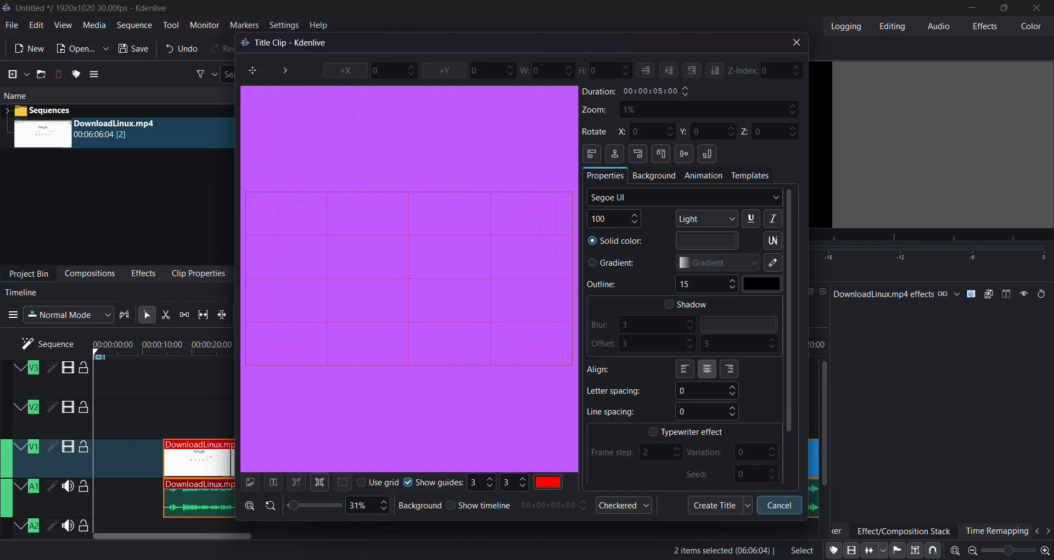
left_click(363, 331)
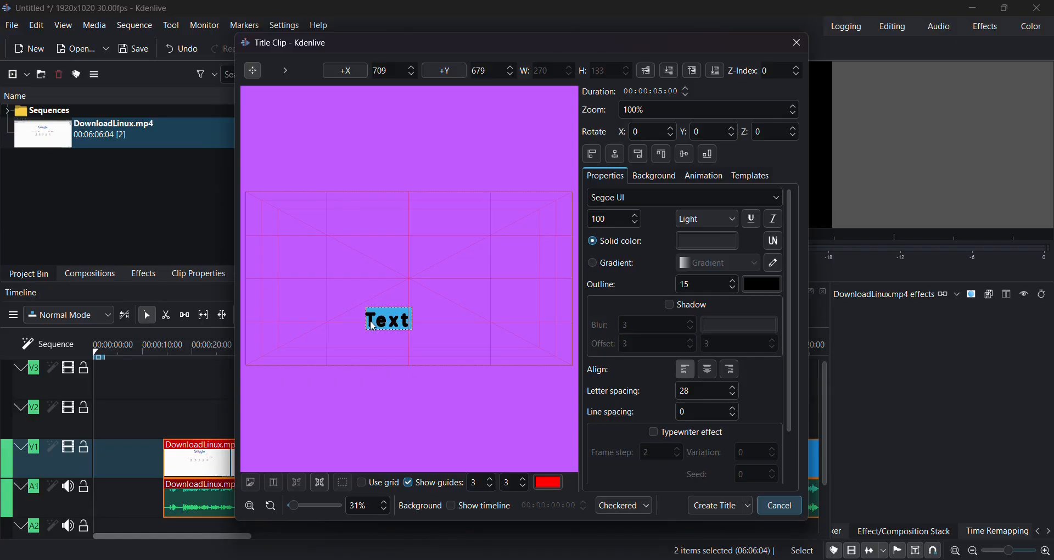
- Replace the placeholder with 'Kdenlive Download' / 'For Linux' on two lines and create the title
left_click(452, 25)
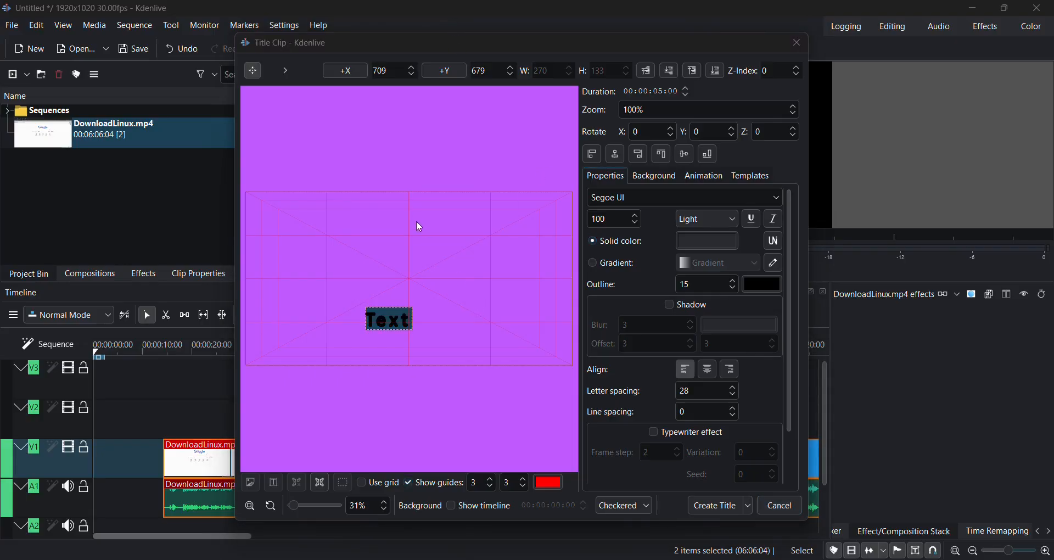
left_click(401, 325)
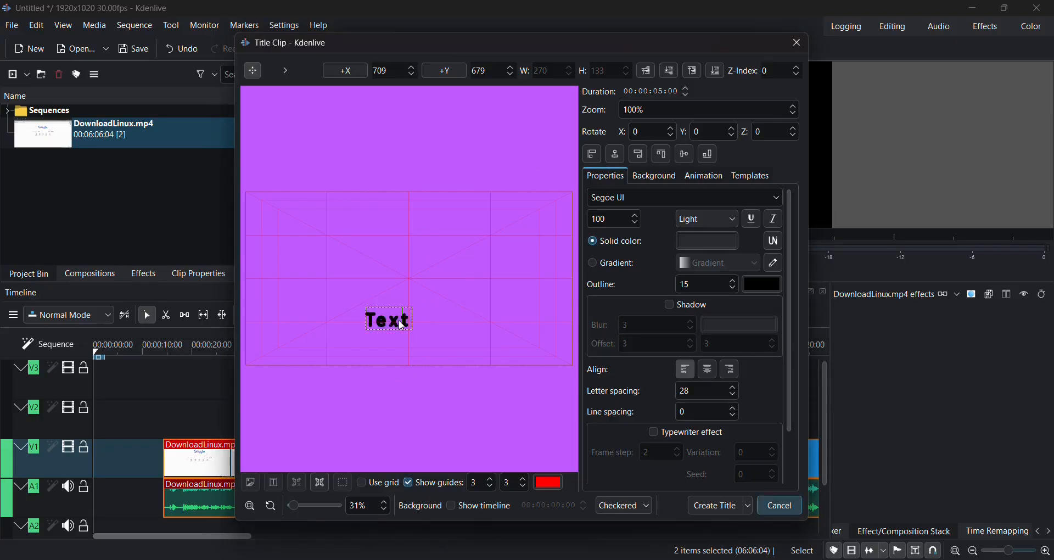
left_click(399, 324)
type("Kdenl")
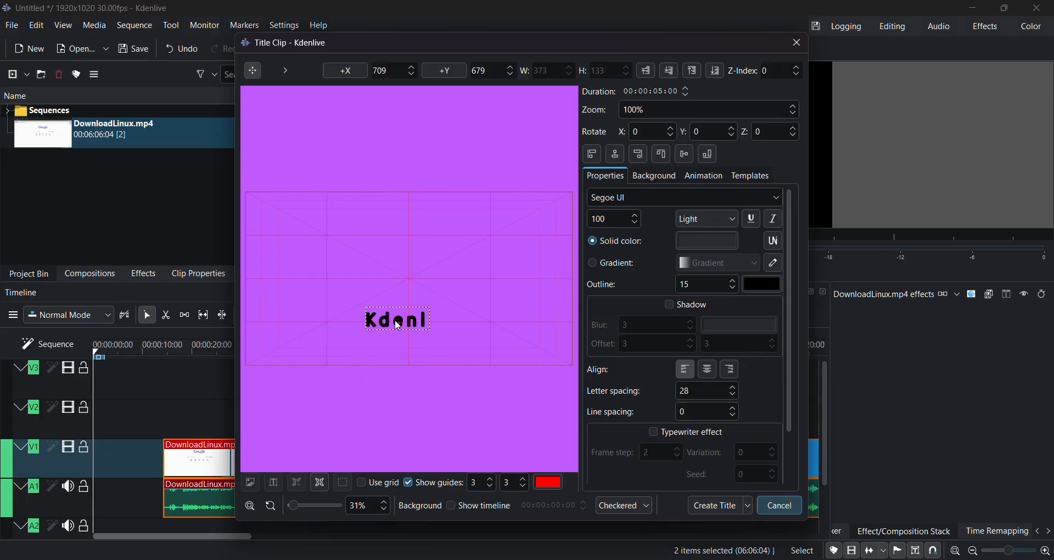
type("ive DOwn")
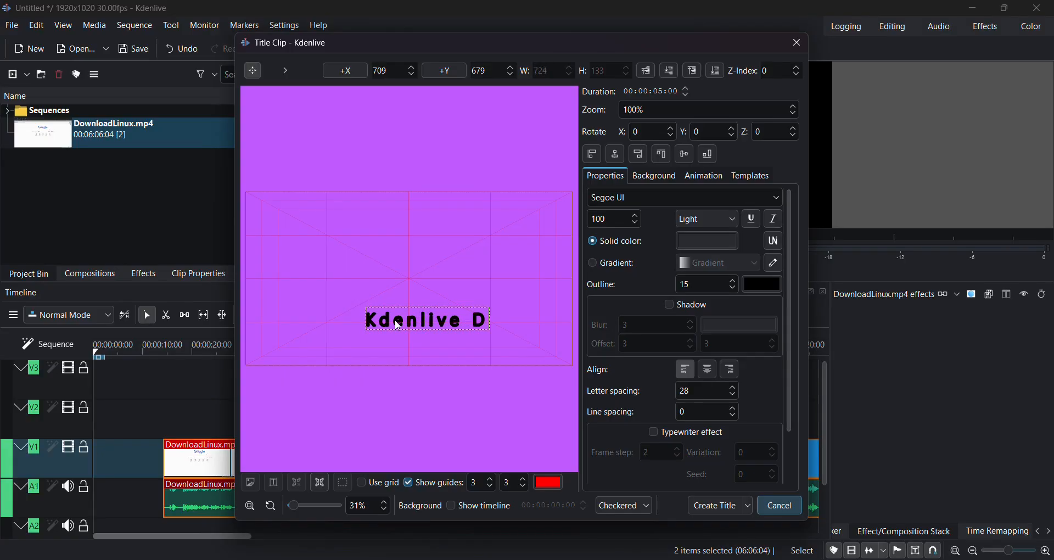
key("BackSpace")
key("BackSpace")
key("BackSpace")
type("ownload")
key("Return")
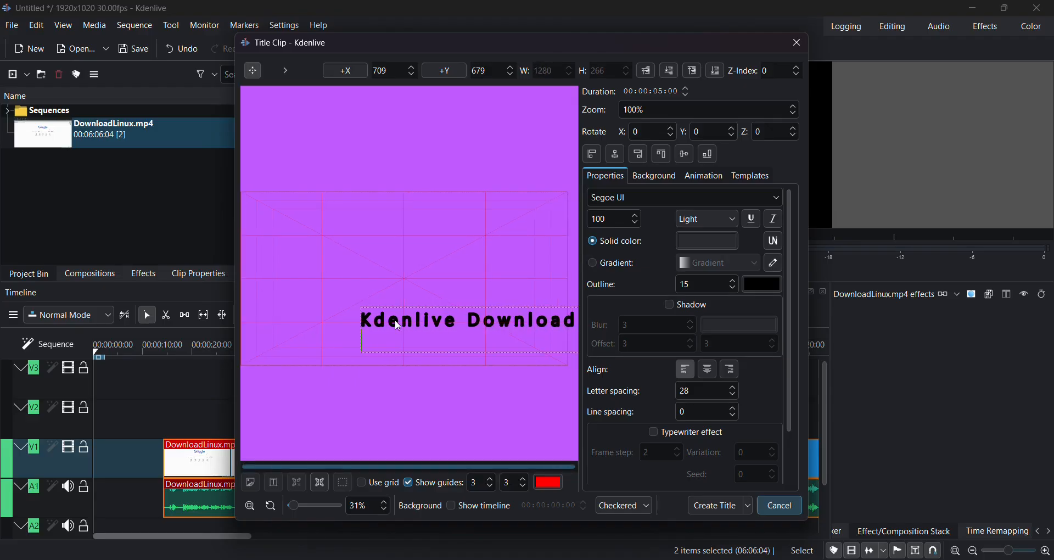
type("For Linux")
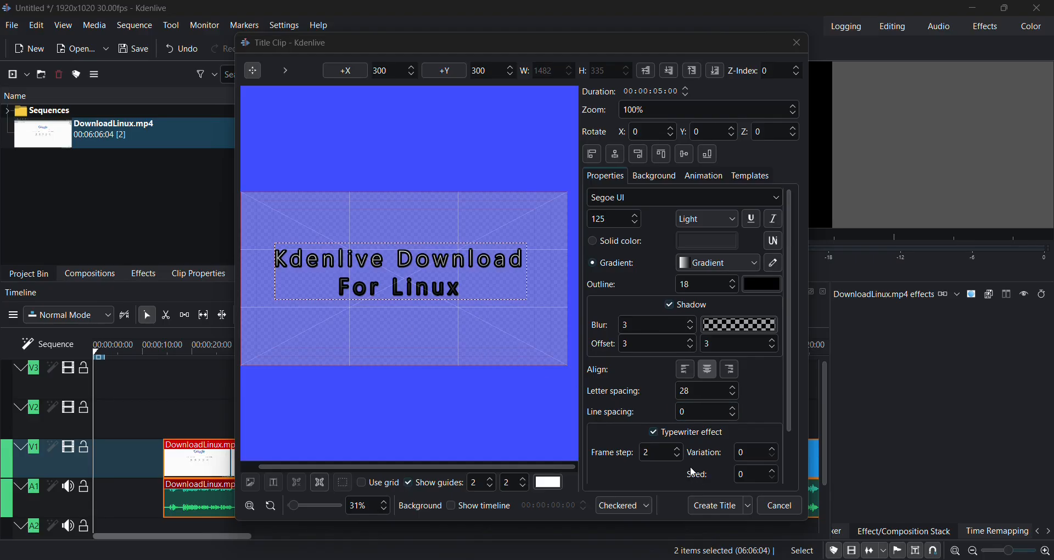
left_click(708, 506)
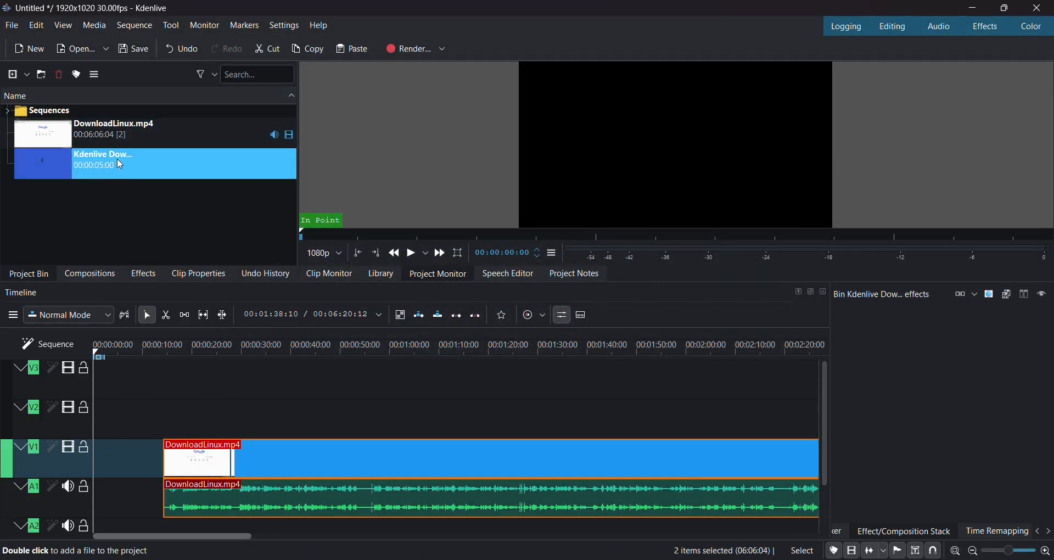
- Put the title clip on V2 at the recording's start and stretch it to about 16 seconds
left_click_drag(119, 164, 157, 420)
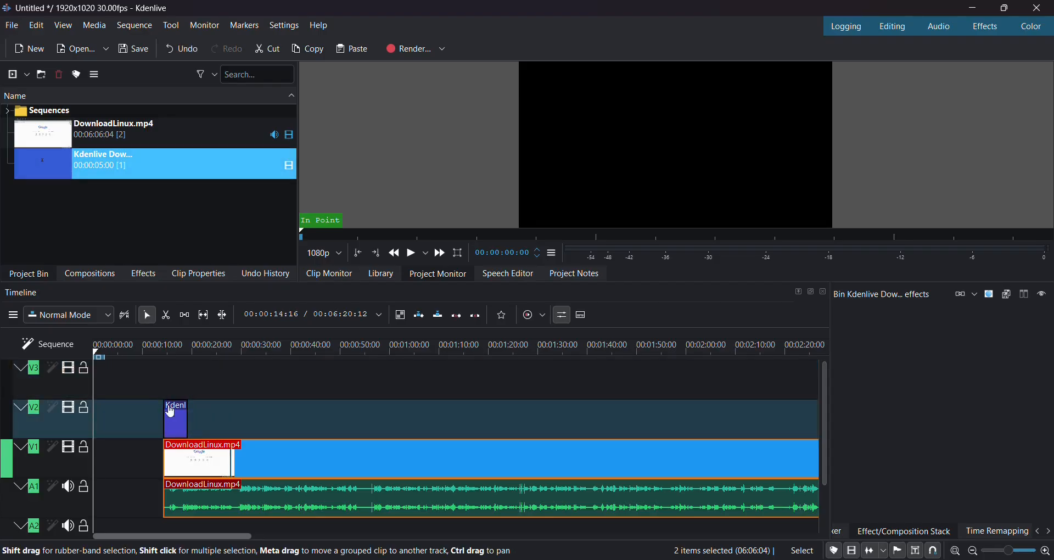
left_click(174, 420)
left_click(175, 420)
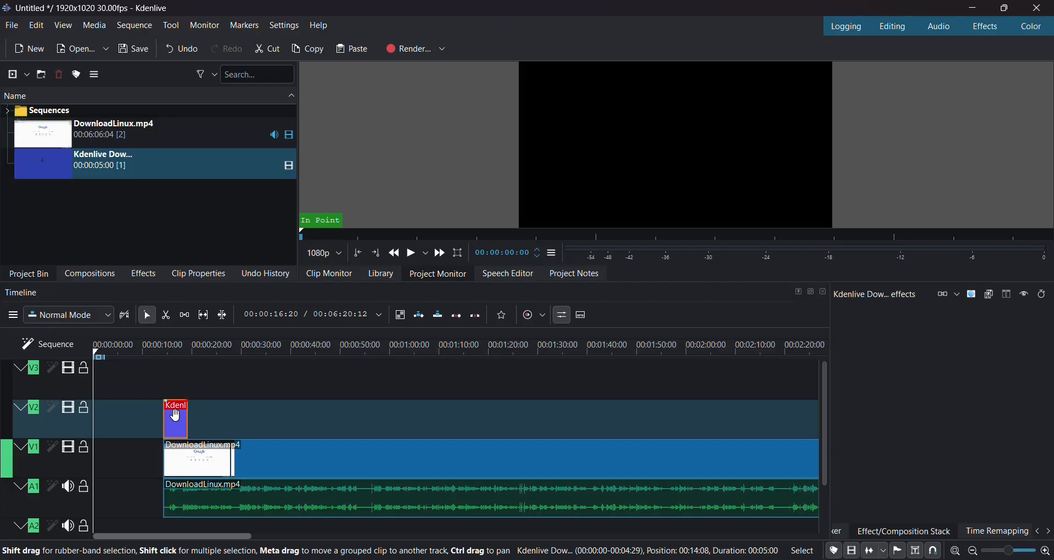
right_click(177, 423)
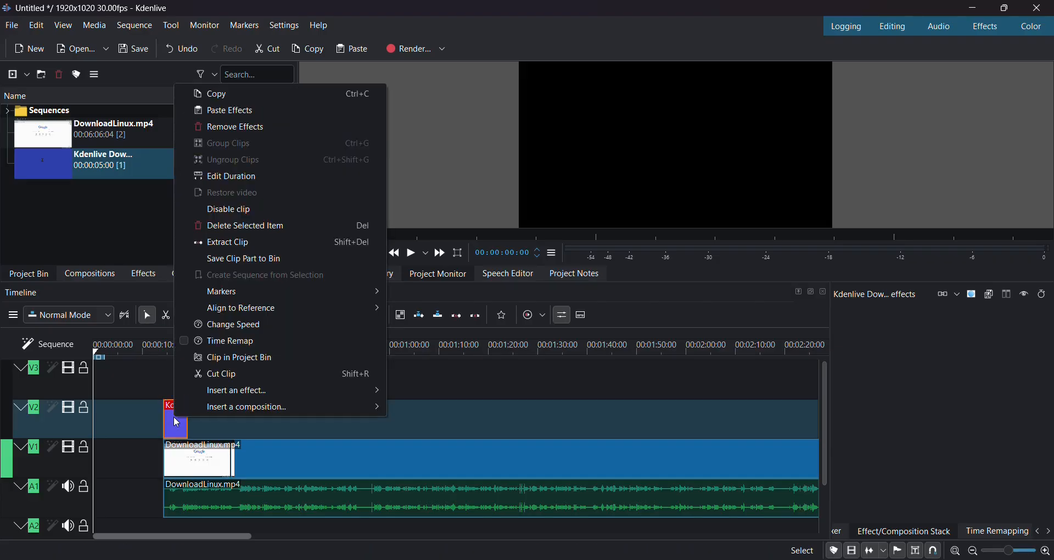
left_click(177, 426)
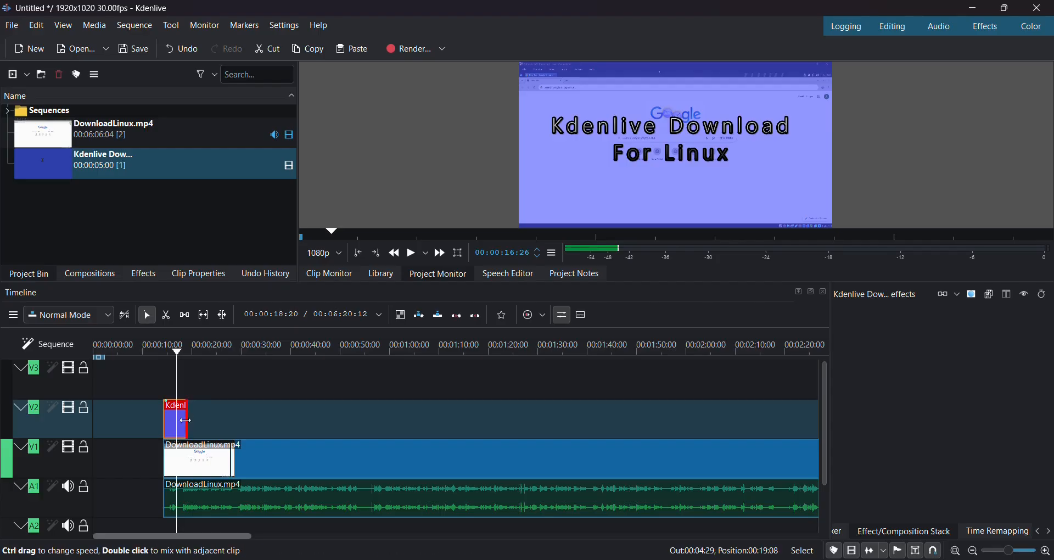
left_click_drag(185, 420, 243, 419)
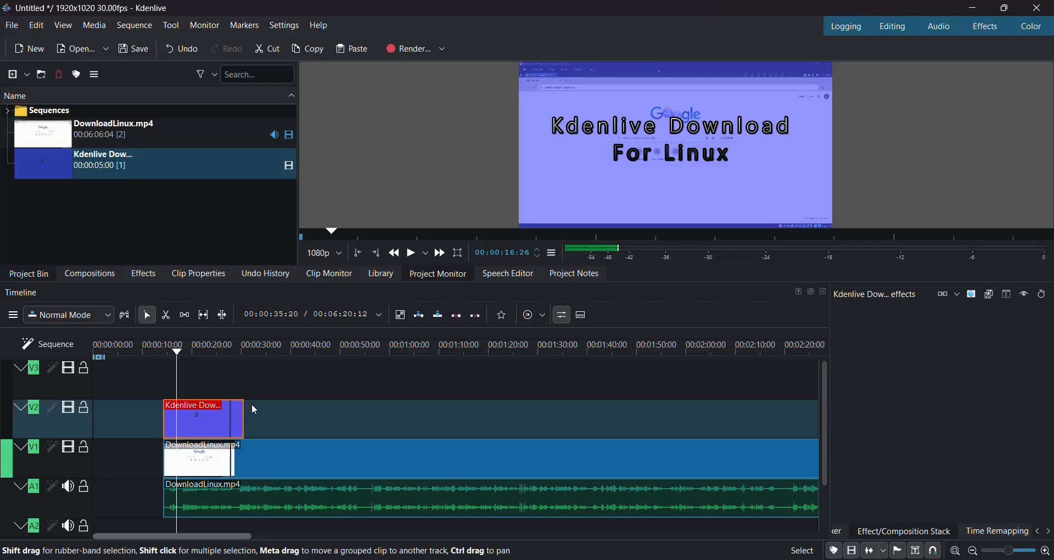
right_click(225, 434)
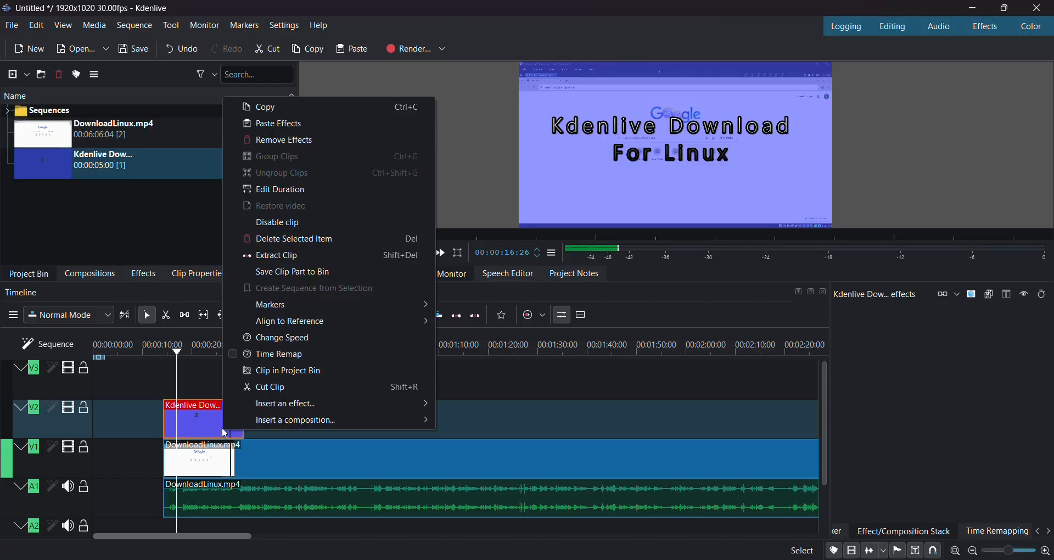
left_click(203, 387)
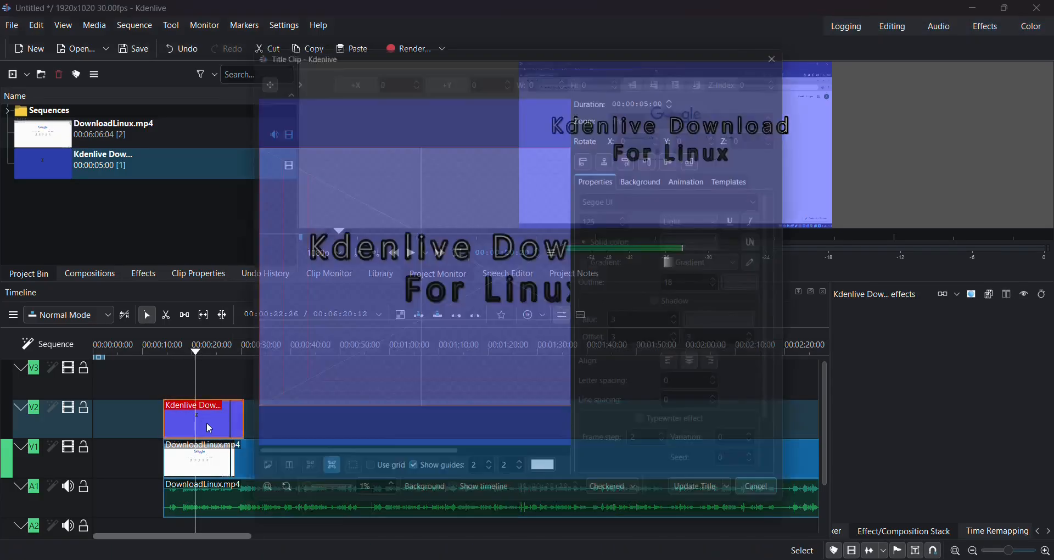
- Raise the title clip's duration to 00:00:10:12 and update the title
double_click(207, 423)
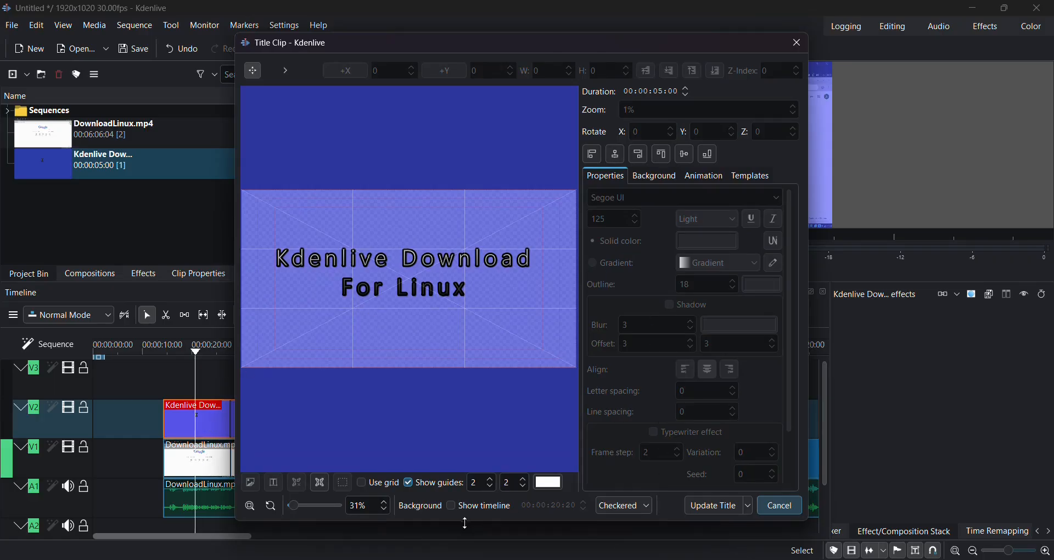
left_click(686, 95)
left_click(686, 94)
type("22")
key("Up")
key("Up")
left_click(719, 505)
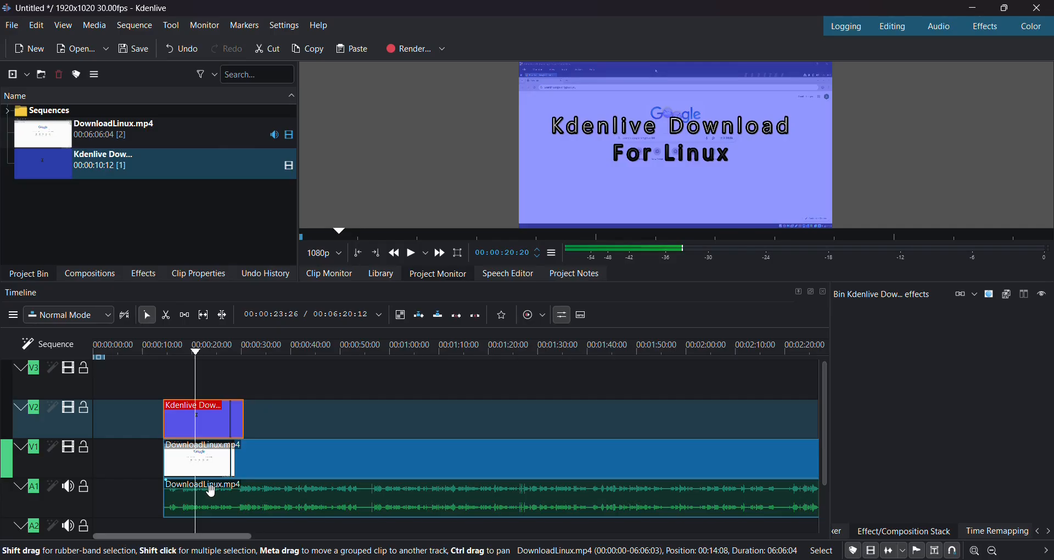
- Play the timeline from before the title to preview it over the recording
left_click(162, 387)
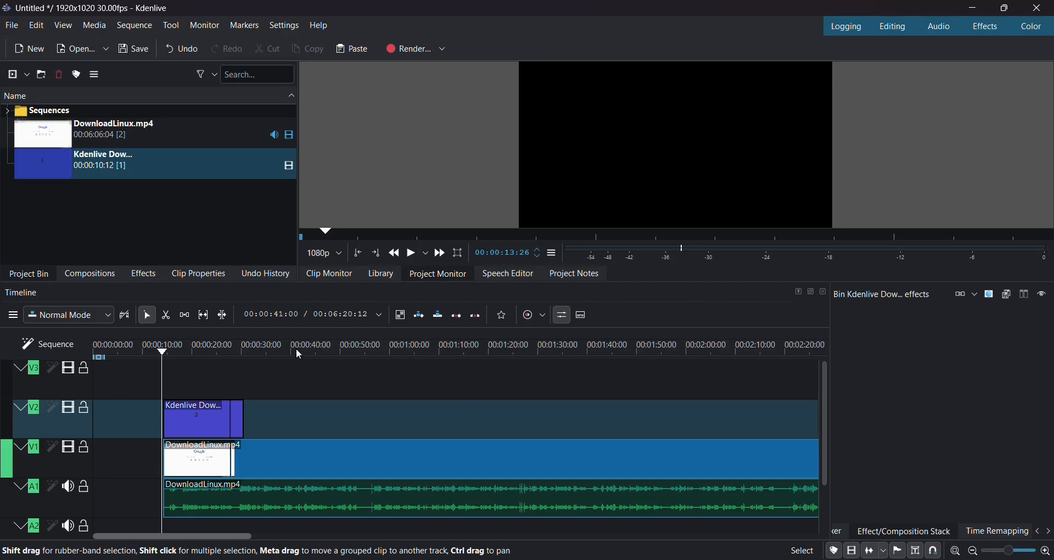
left_click(669, 166)
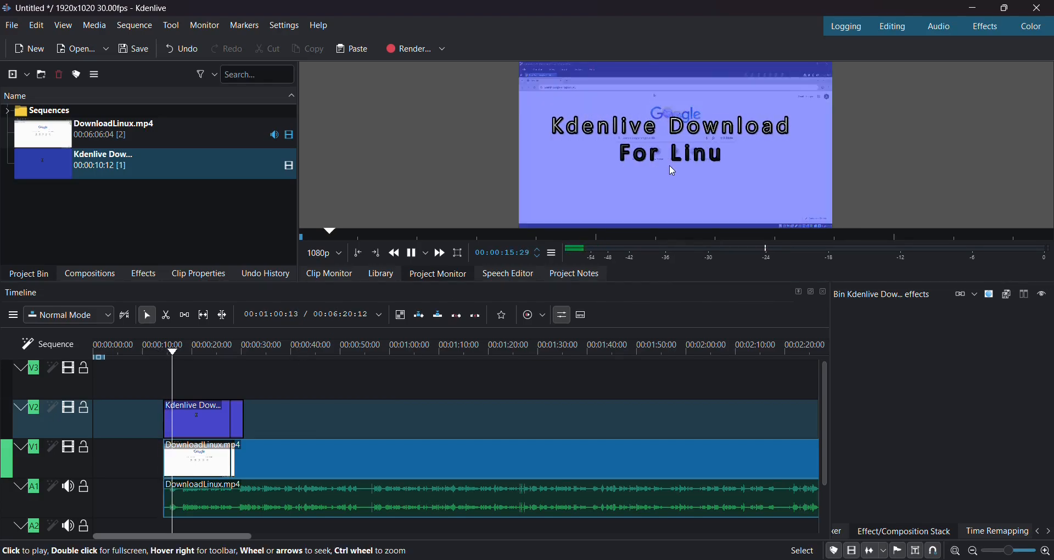
left_click(670, 164)
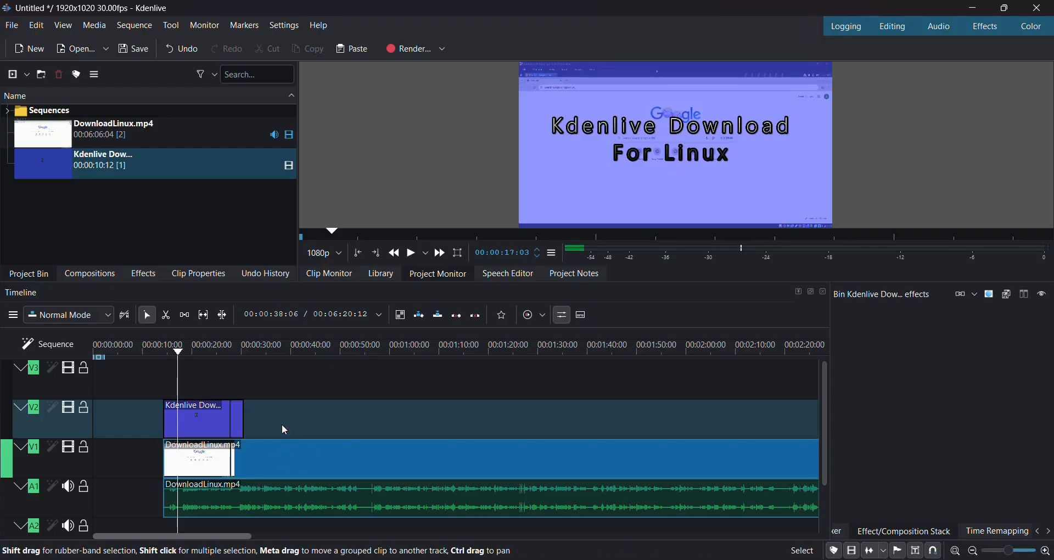
key("space")
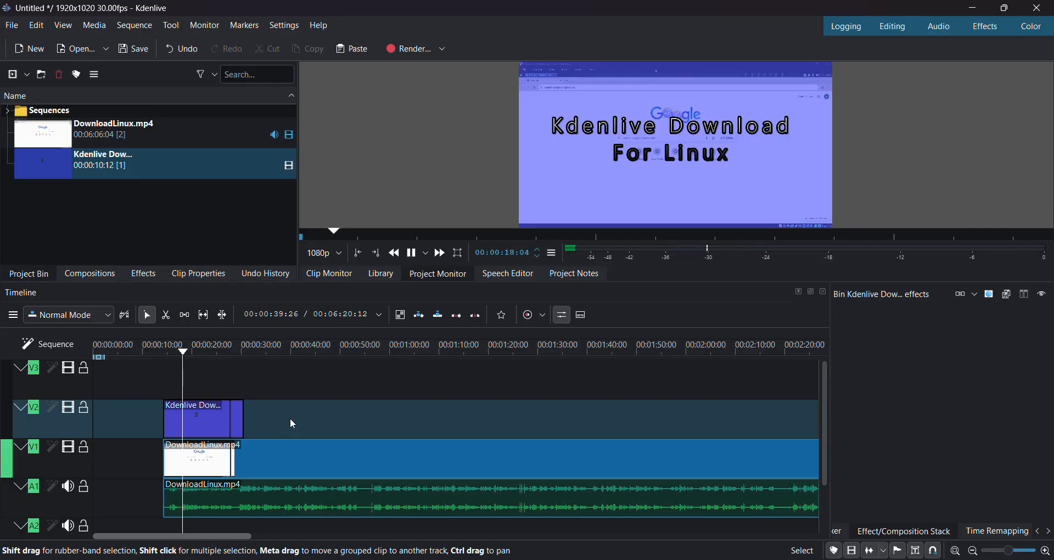
left_click(601, 212)
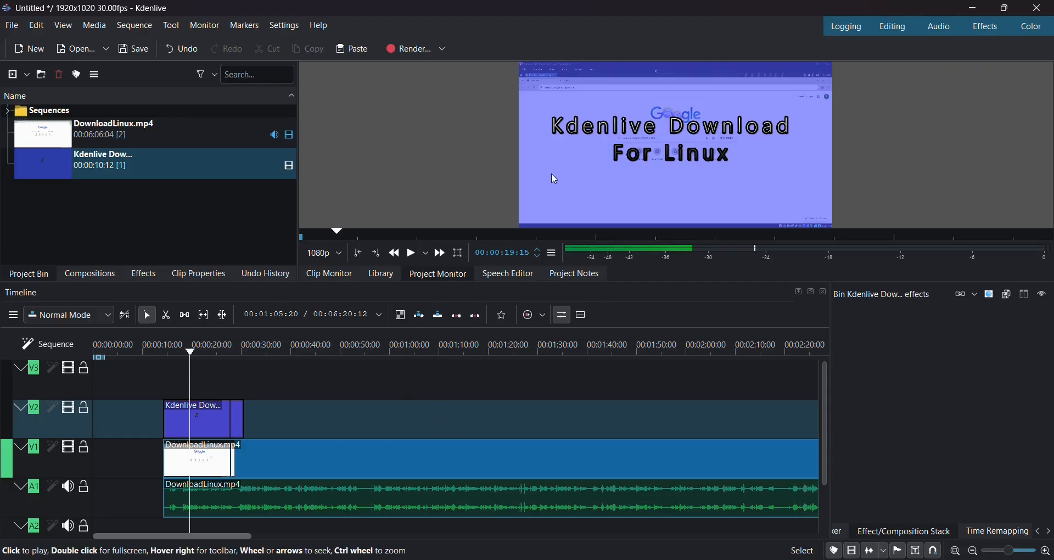
scroll(251, 411, "right", 3)
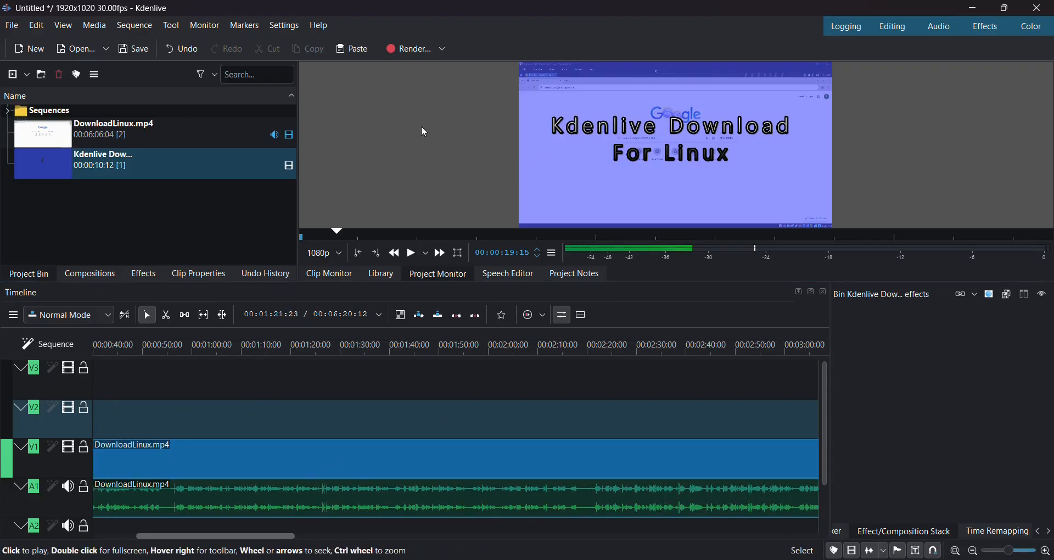
scroll(416, 468, "right", 4)
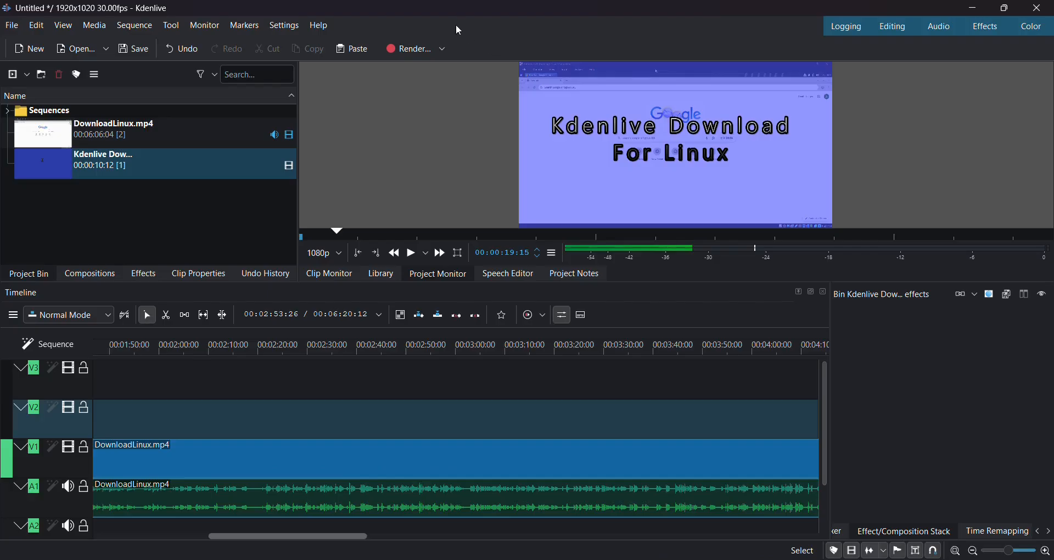
scroll(386, 381, "right", 3)
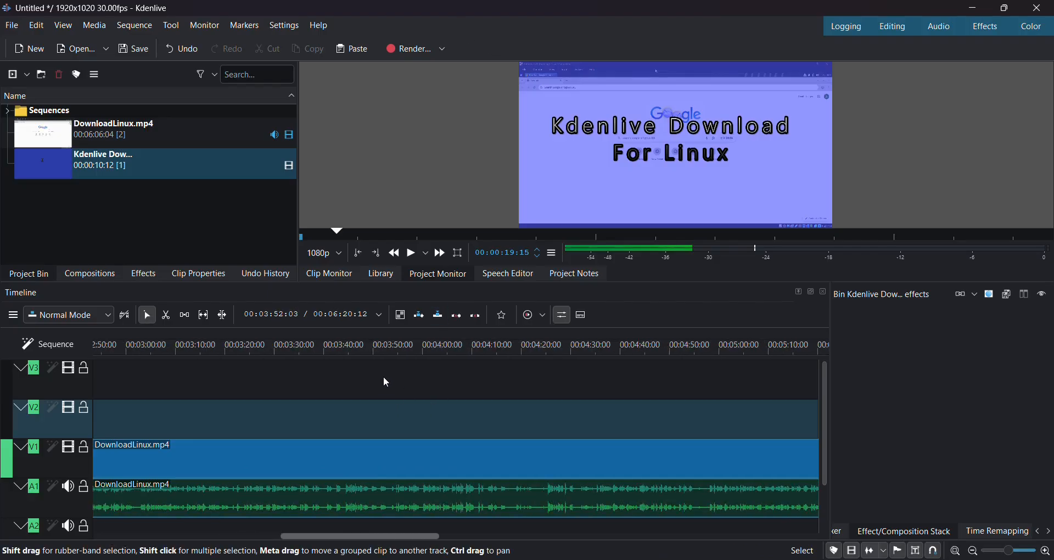
scroll(373, 379, "right", 2)
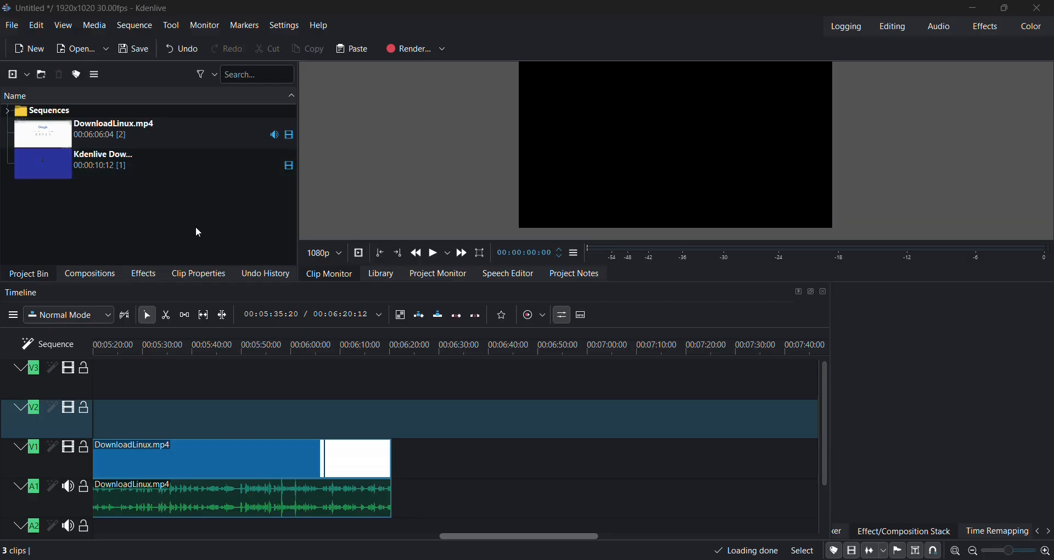
- Add Outro.mp4 to the bin and place it on V2/A2, overlapping DownloadLinux.mp4's end
double_click(197, 232)
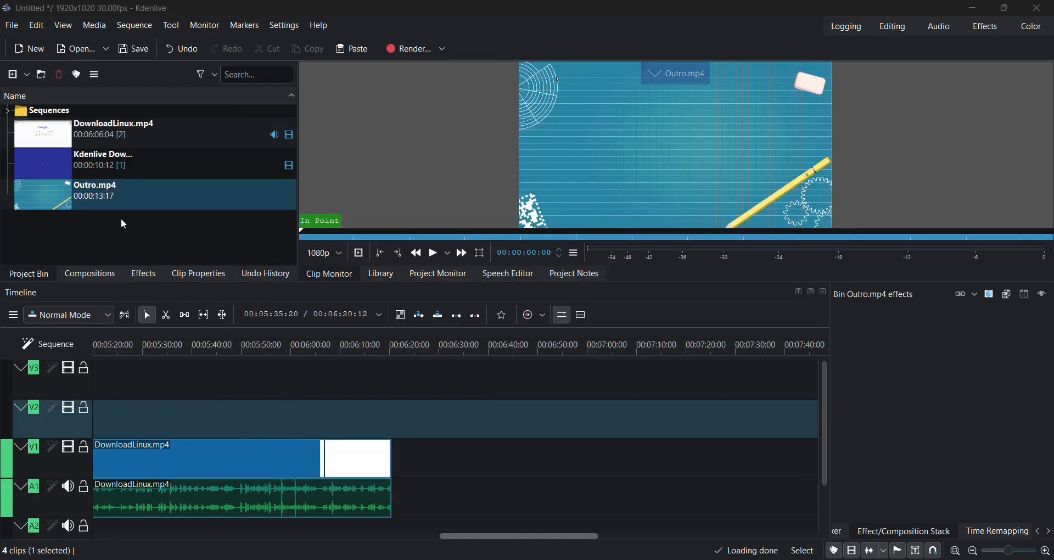
left_click(100, 194)
left_click_drag(100, 194, 390, 454)
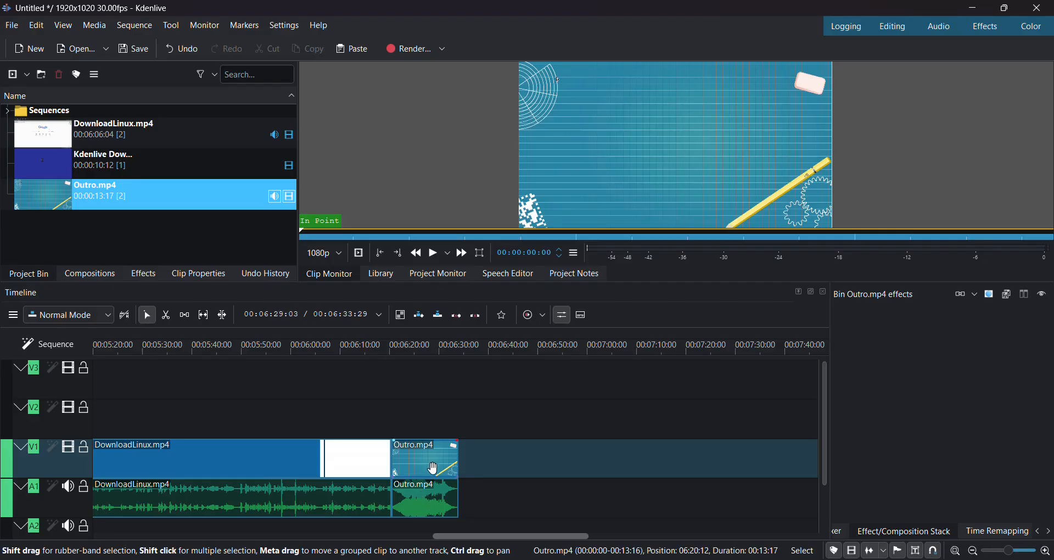
left_click_drag(431, 458, 438, 434)
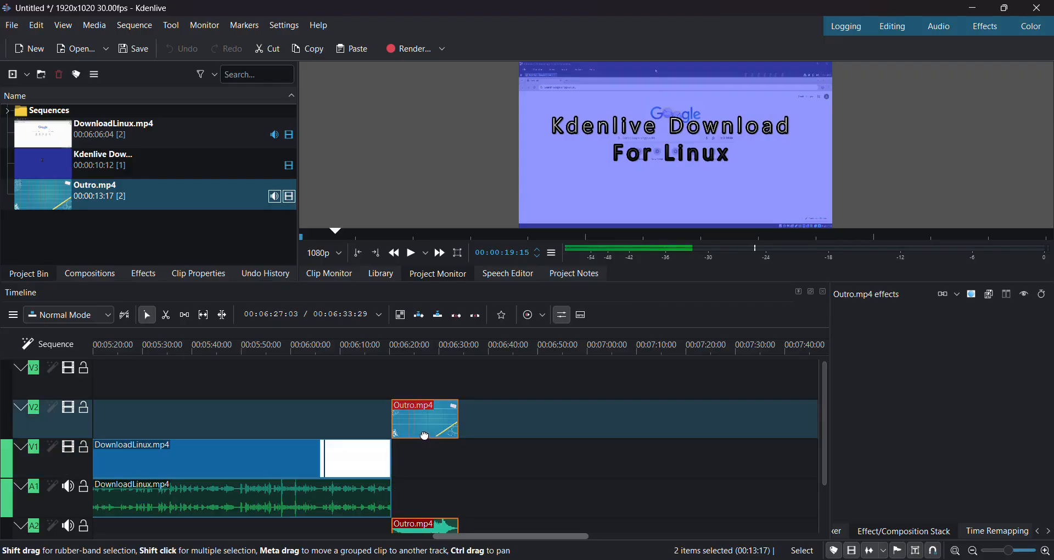
left_click_drag(429, 436, 416, 429)
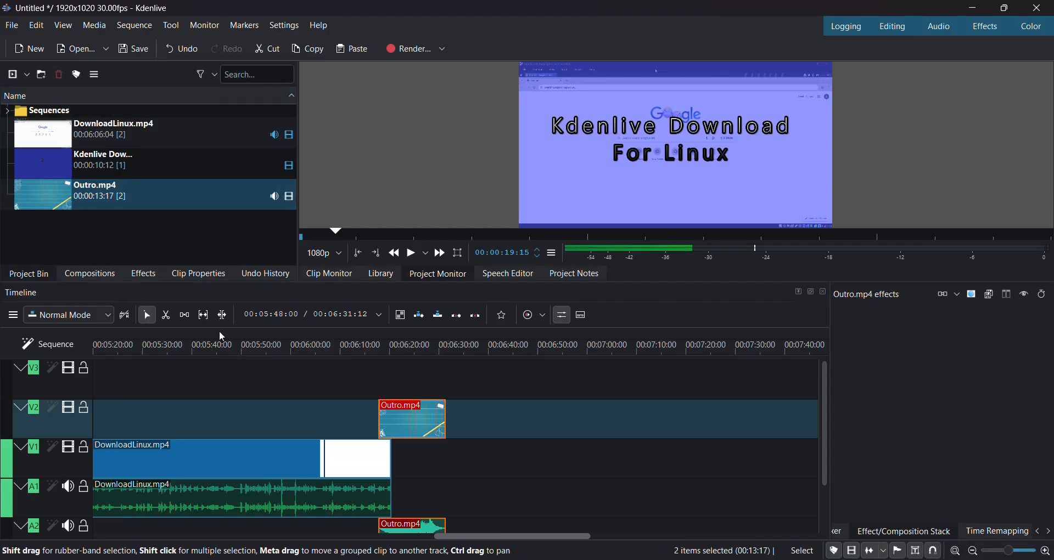
- Give Outro.mp4 Fade in and Fade out effects, shortened to 00:00:01:16 and 00:00:01:28
left_click(144, 273)
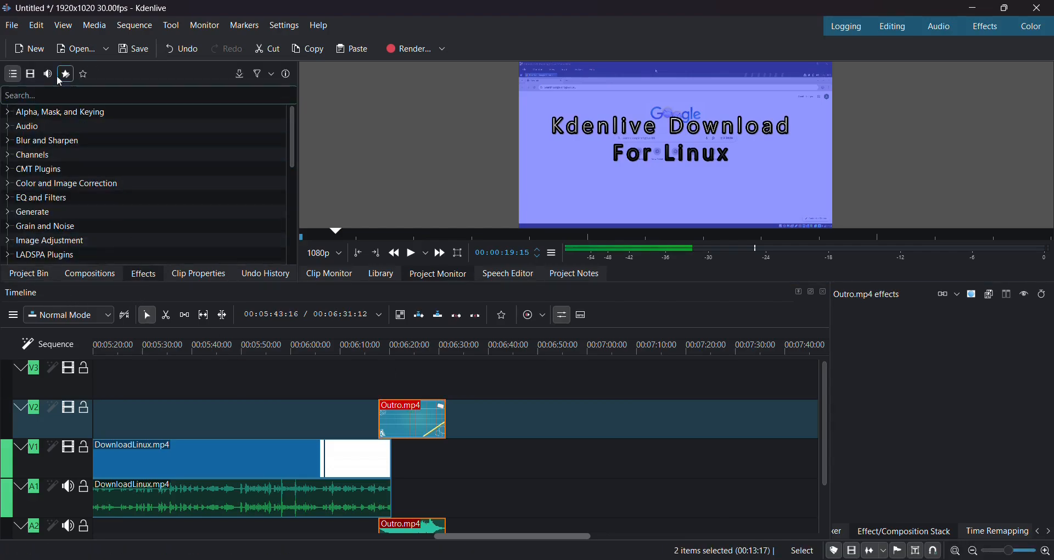
left_click(30, 73)
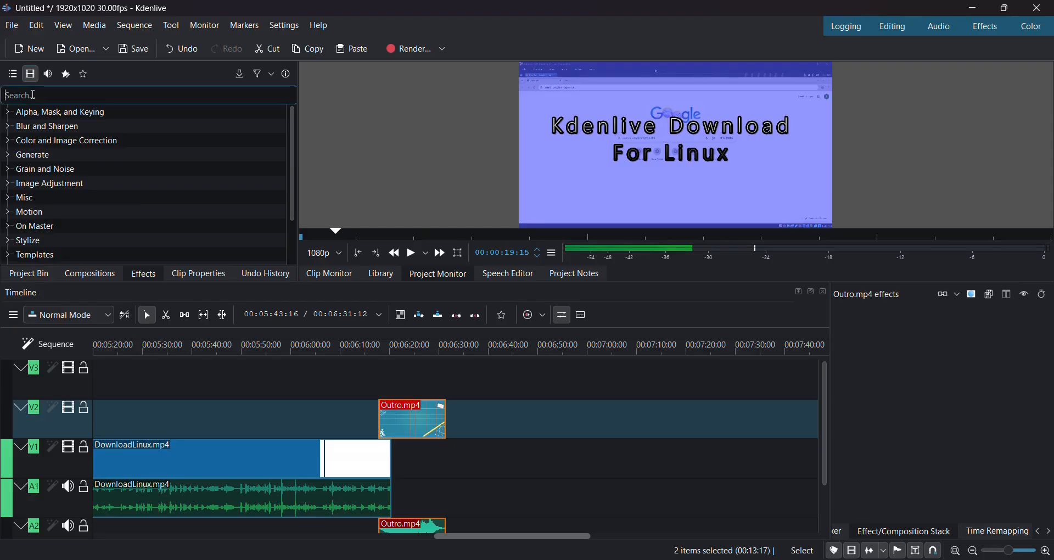
type("fa")
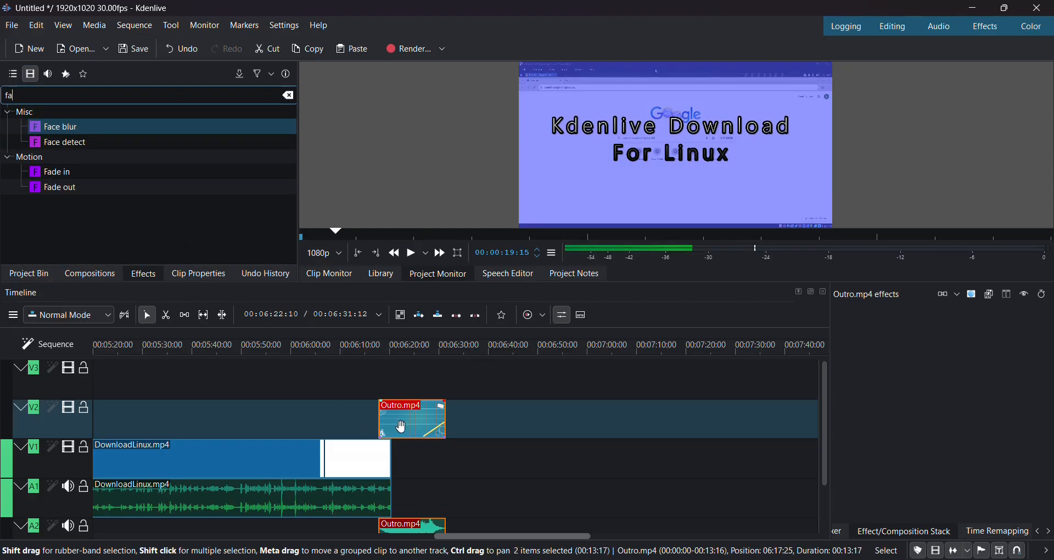
double_click(57, 175)
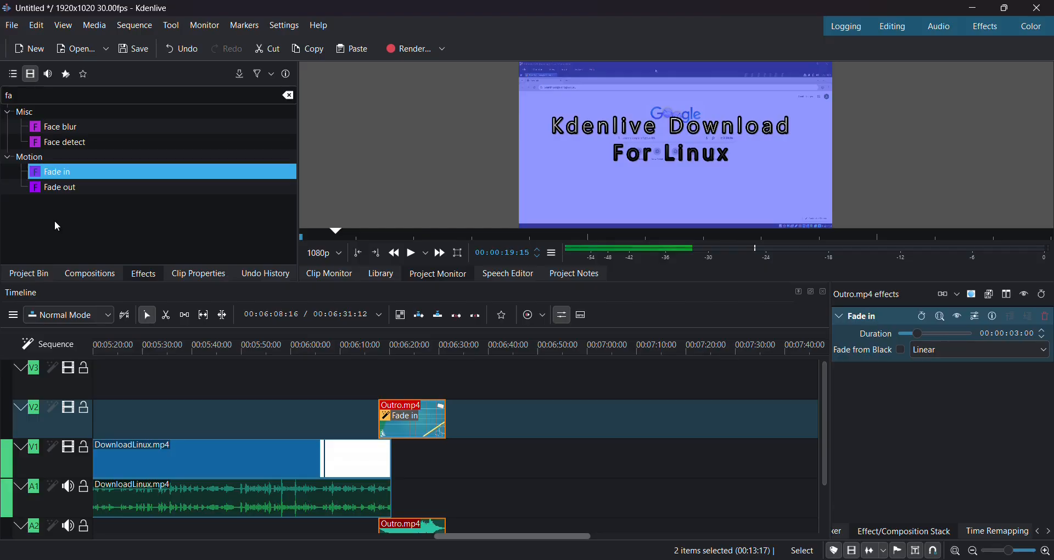
double_click(63, 187)
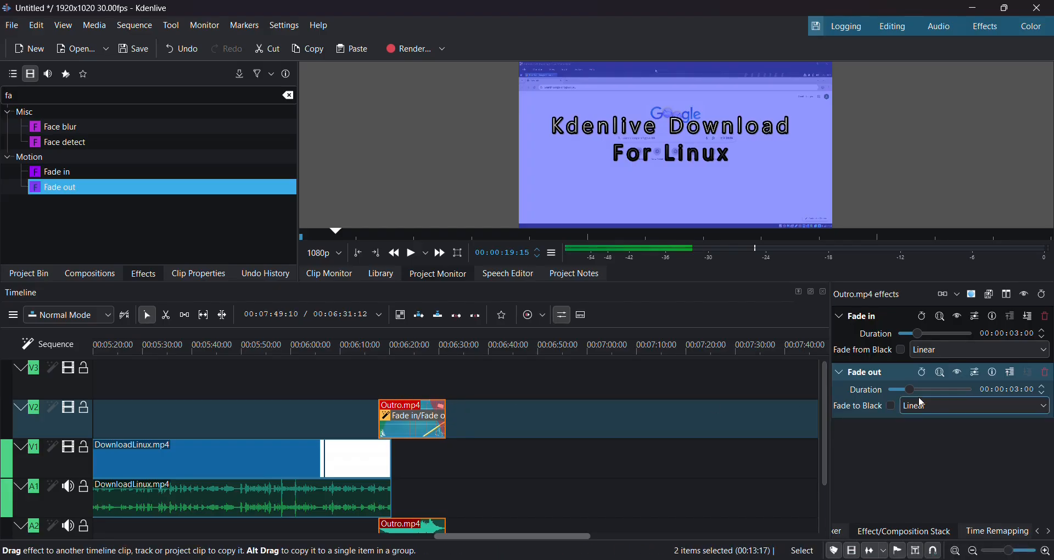
left_click_drag(910, 394, 906, 394)
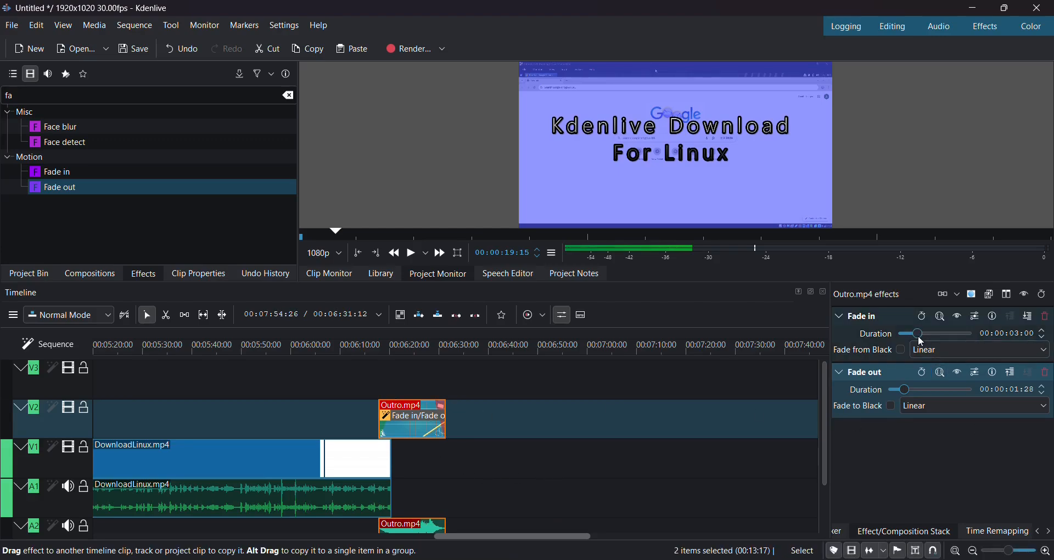
left_click_drag(919, 337, 912, 338)
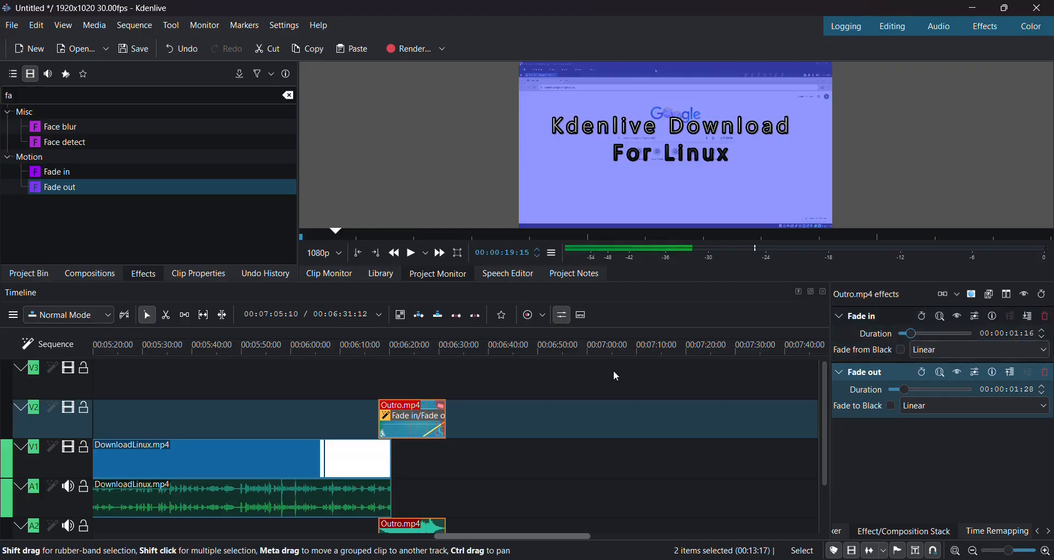
left_click(594, 382)
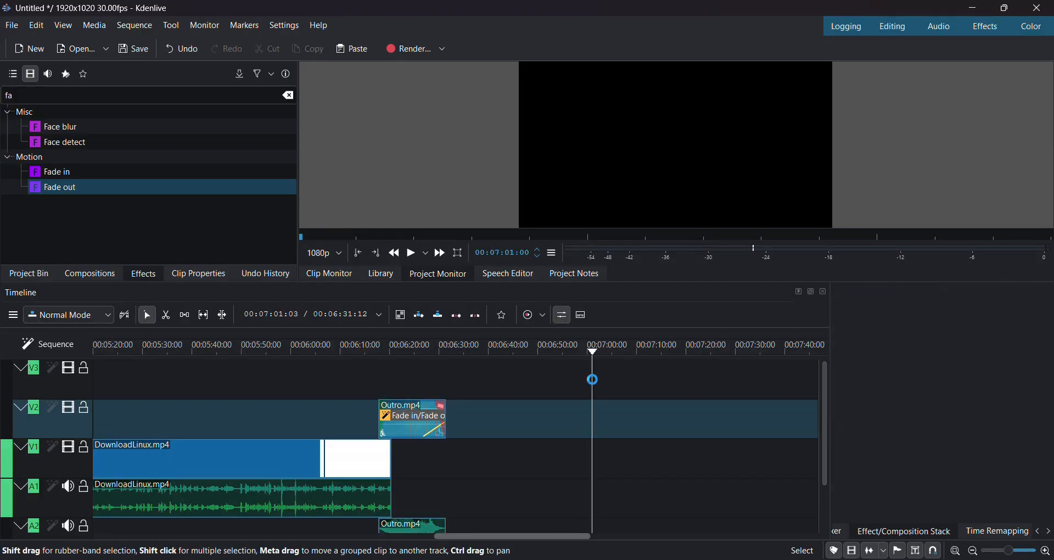
- Save the untitled project under the file name kdenLinuxDownload in the Kdenlive_Tut folder
key("ctrl+s")
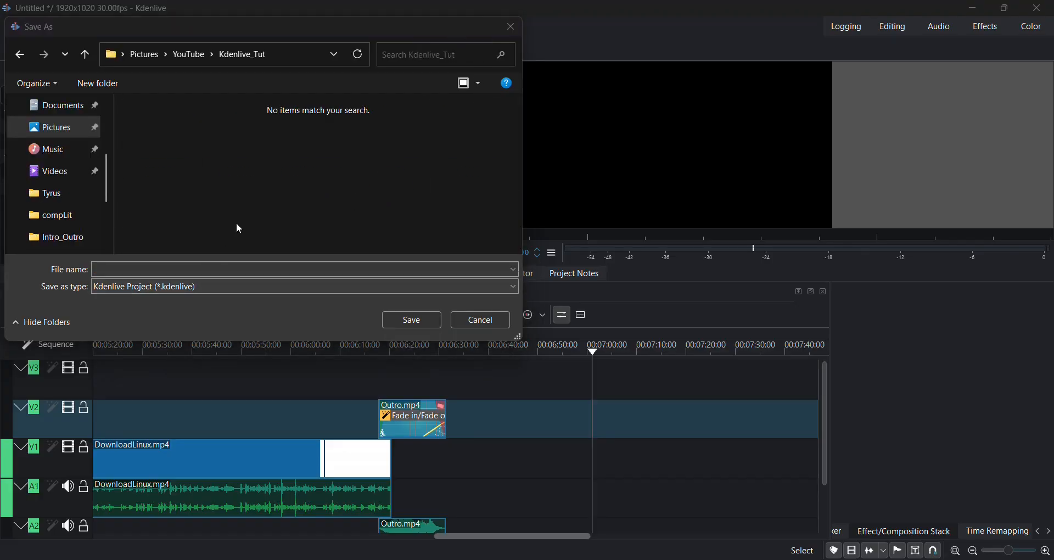
left_click(250, 267)
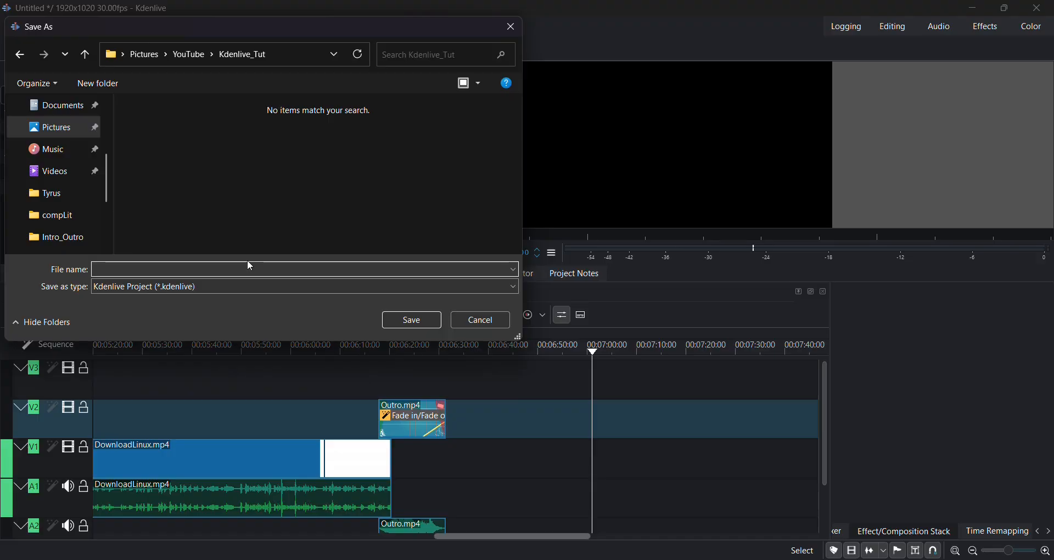
type("kdenLinux")
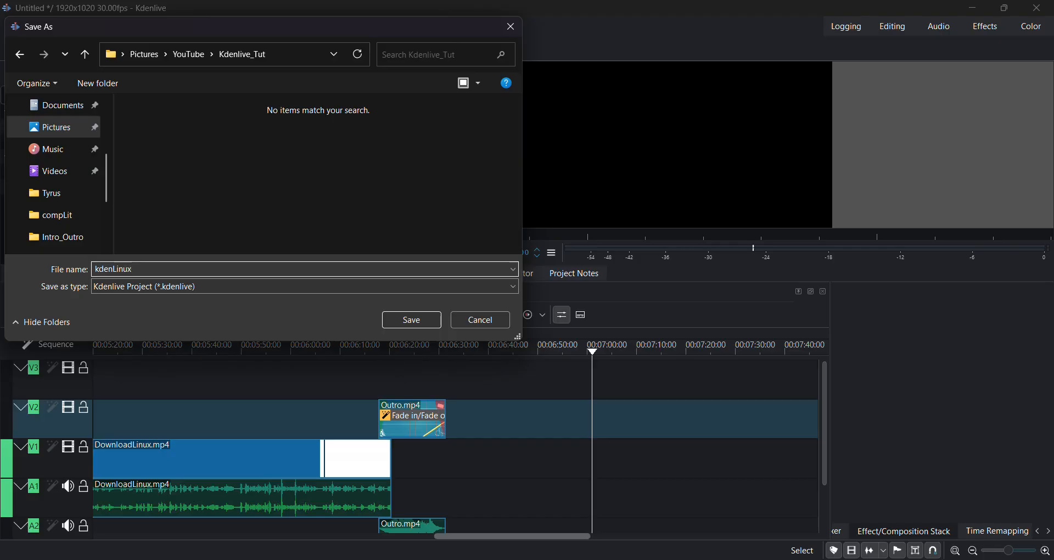
type("Download")
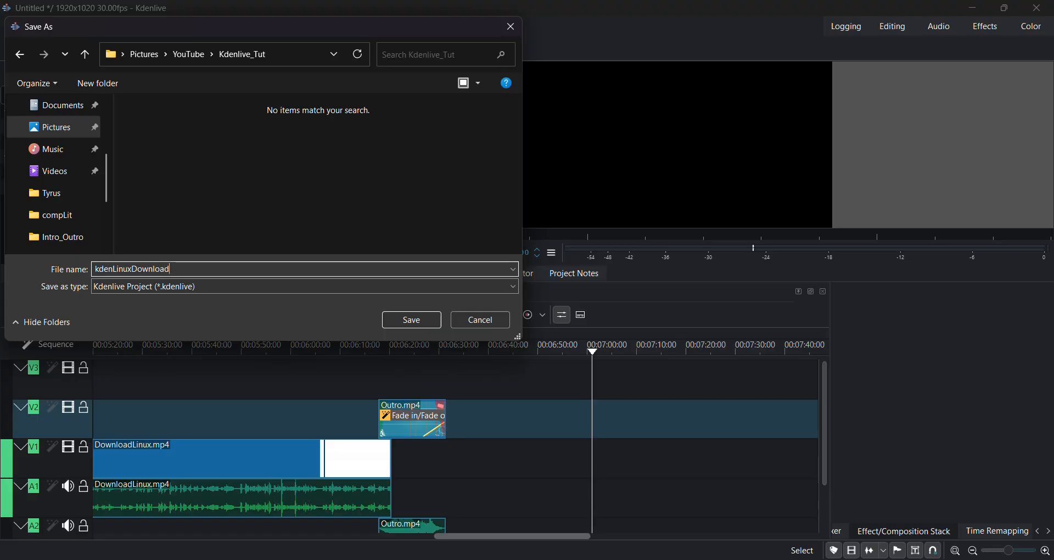
key("Return")
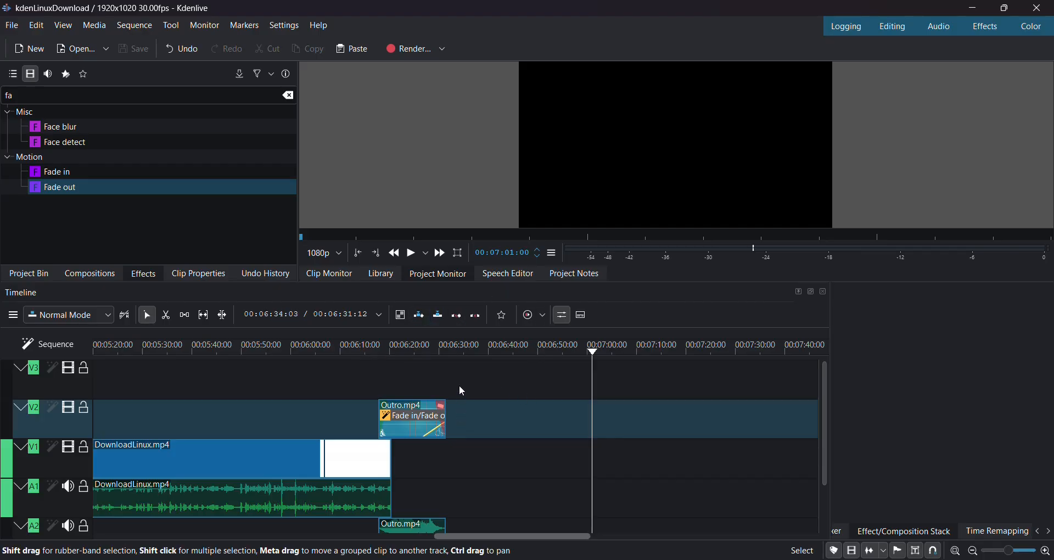
- Shift Outro.mp4 slightly later on track A2, then zoom out to show the whole timeline
scroll(460, 388, "down", 2)
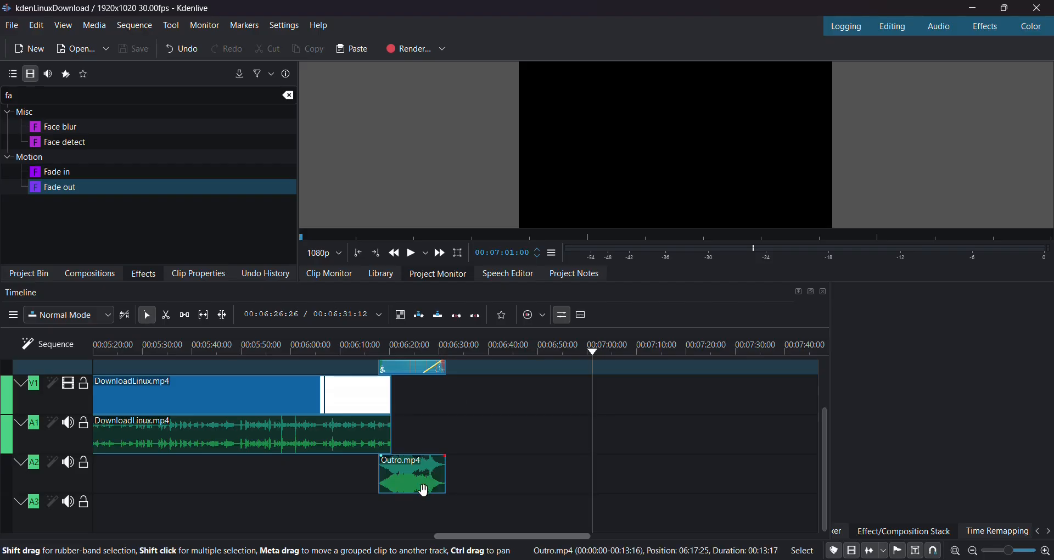
scroll(421, 492, "up", 5)
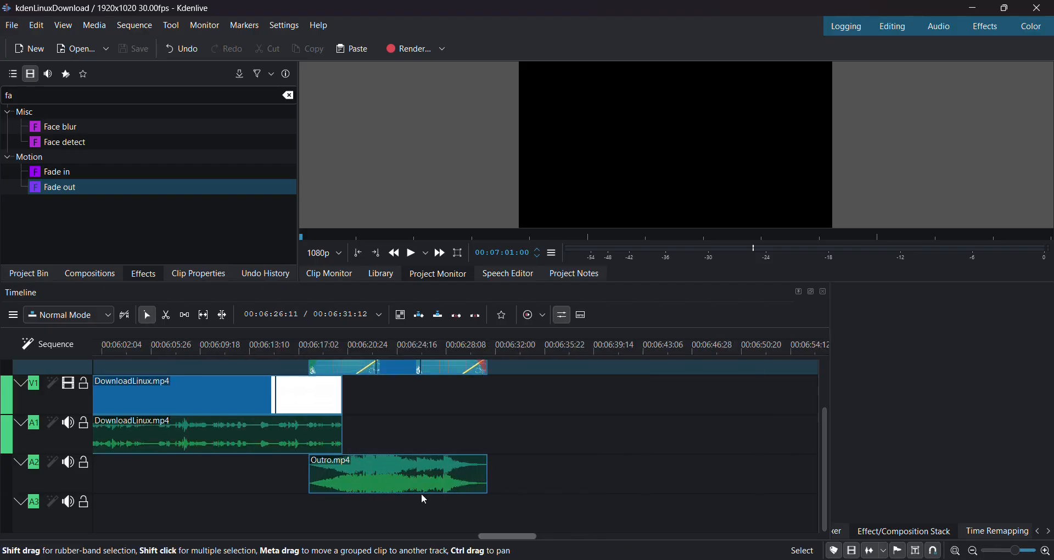
scroll(421, 493, "left", 3)
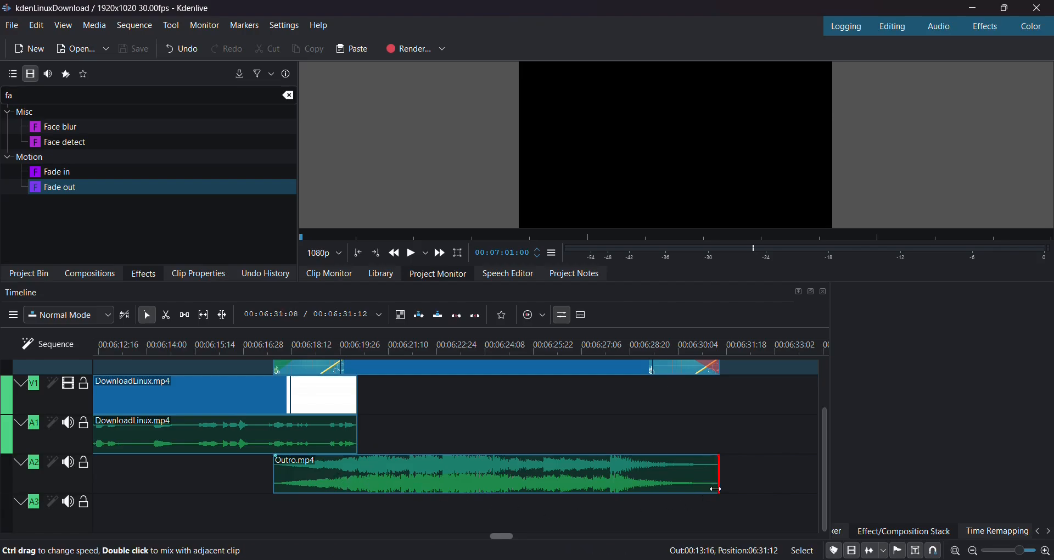
left_click_drag(527, 476, 542, 471)
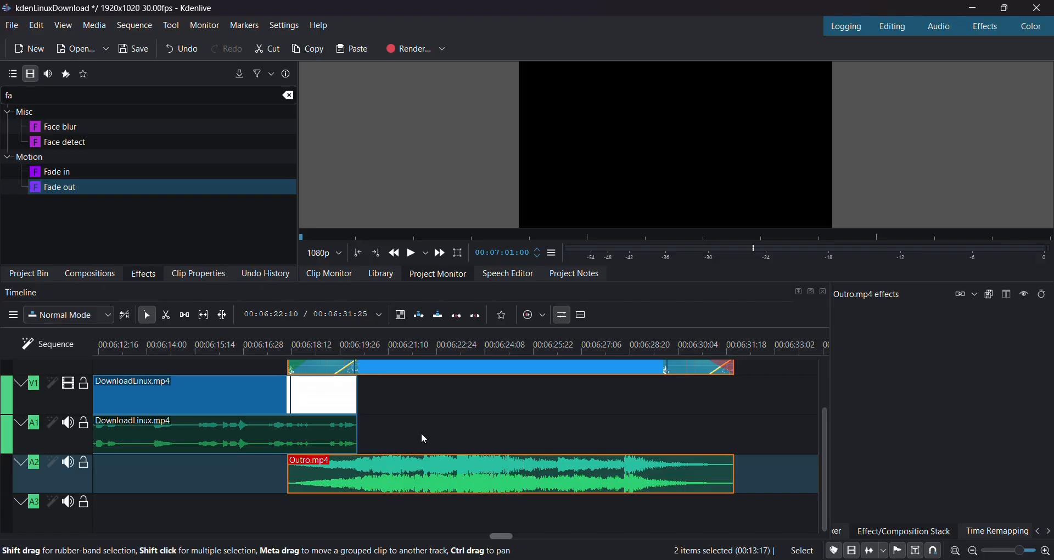
scroll(422, 436, "left", 5)
scroll(422, 436, "up", 2)
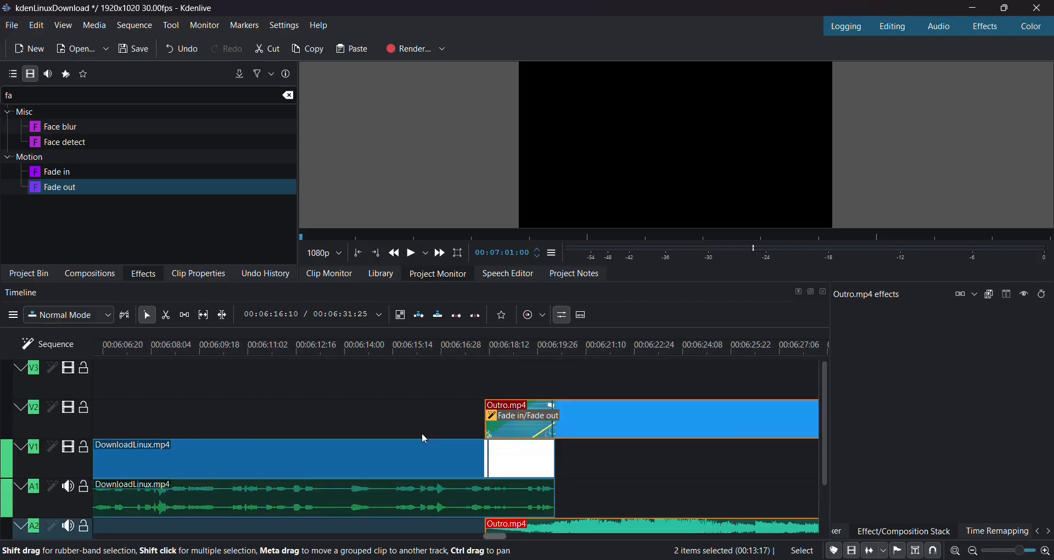
scroll(426, 439, "left", 10)
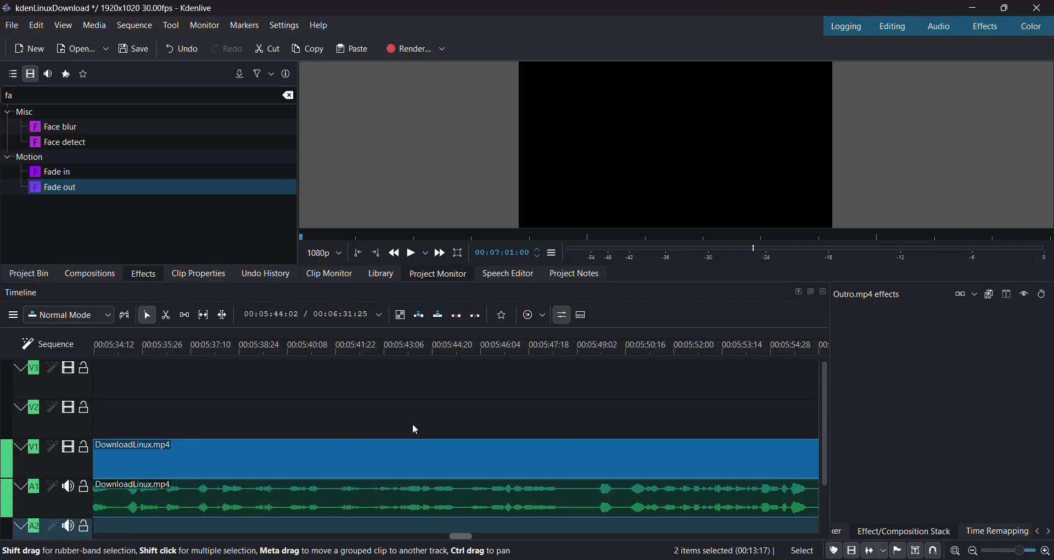
scroll(415, 430, "down", 5)
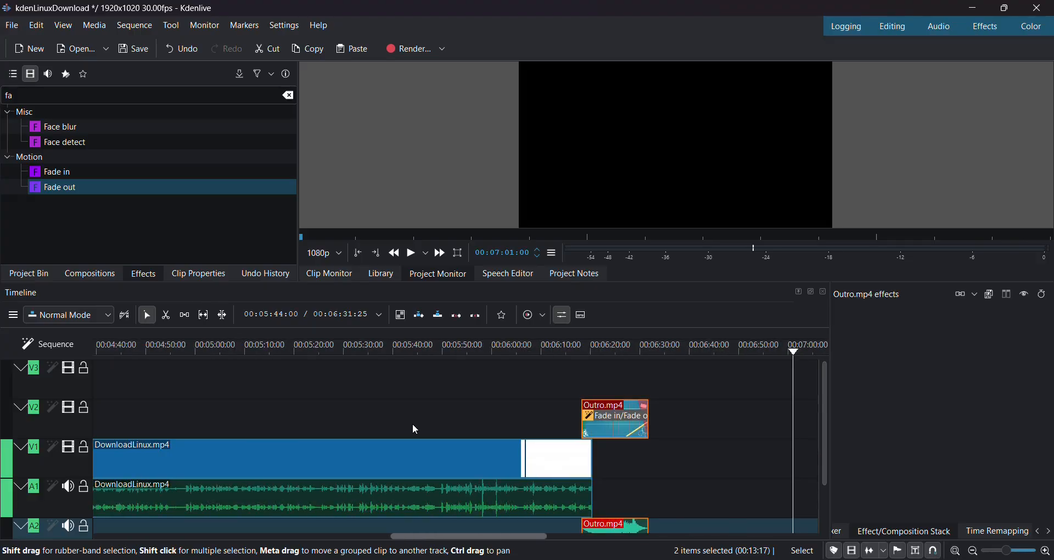
scroll(413, 424, "down", 6)
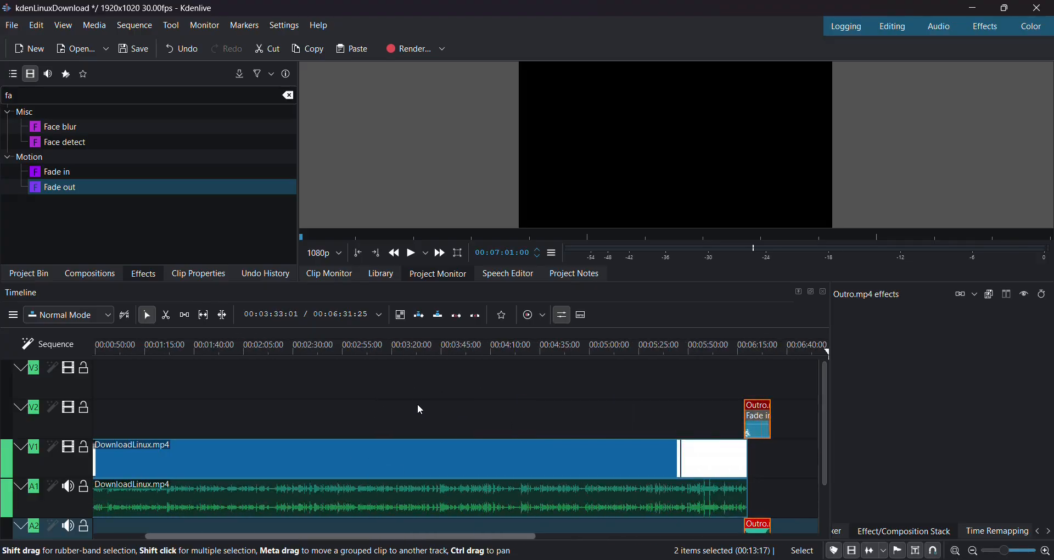
scroll(422, 409, "down", 3)
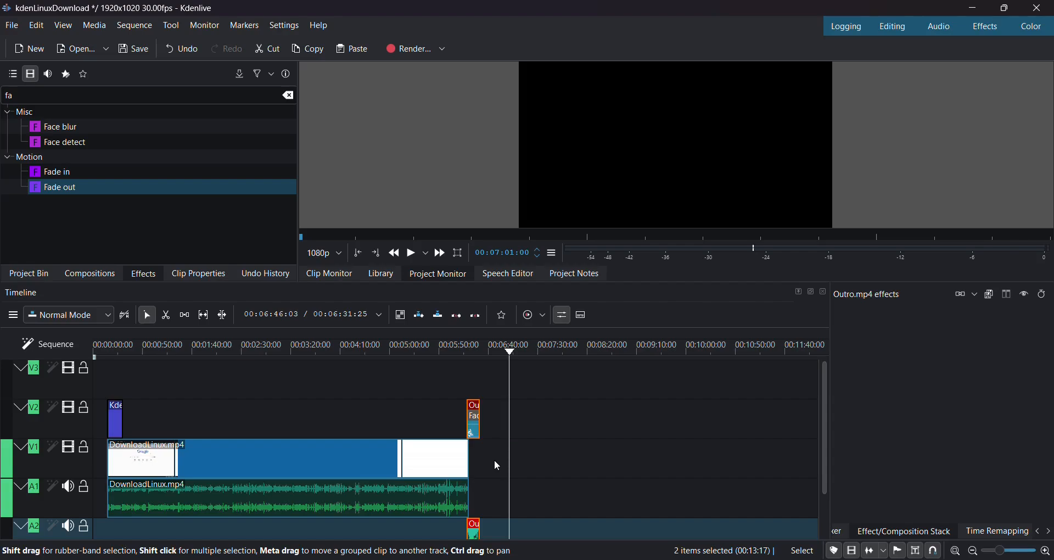
- Select all five clips and slide them left together so the sequence begins at 00:00:00
left_click_drag(493, 460, 107, 386)
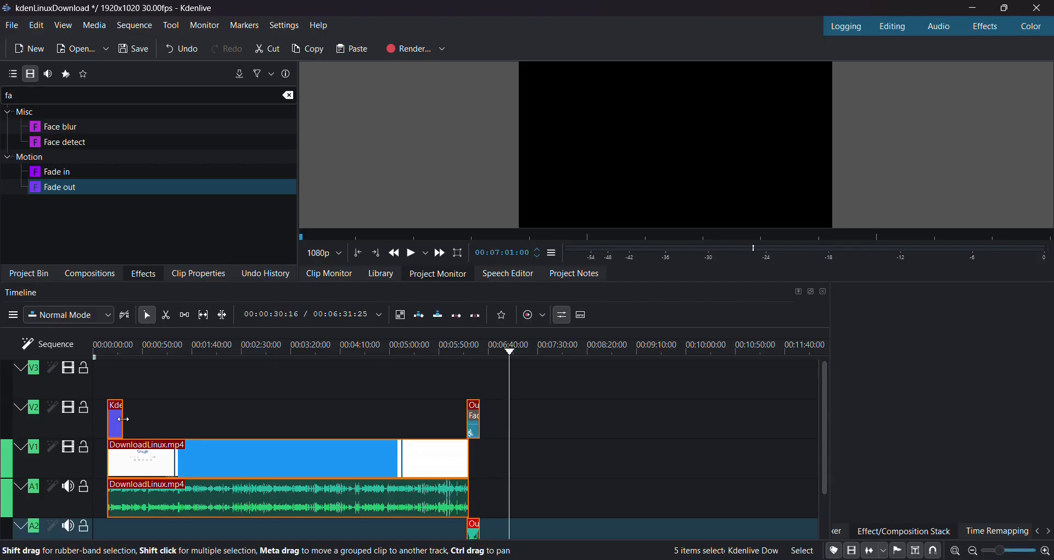
scroll(123, 419, "up", 8)
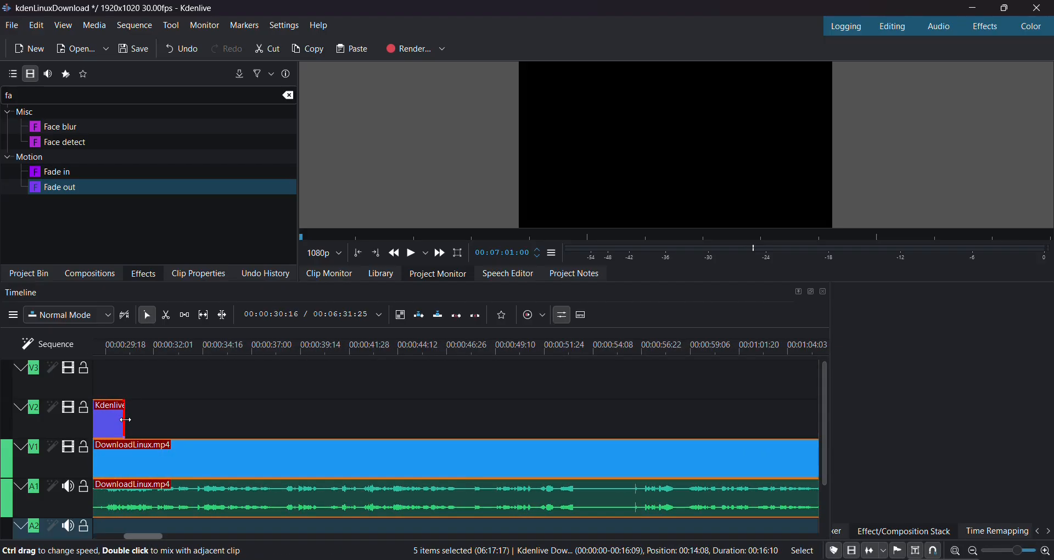
scroll(210, 421, "up", 10)
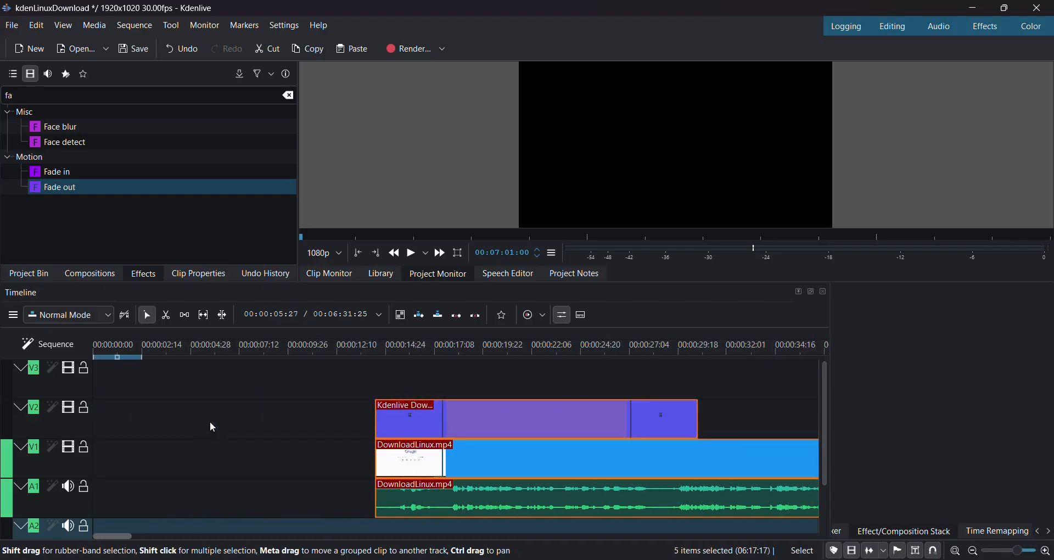
left_click(500, 423)
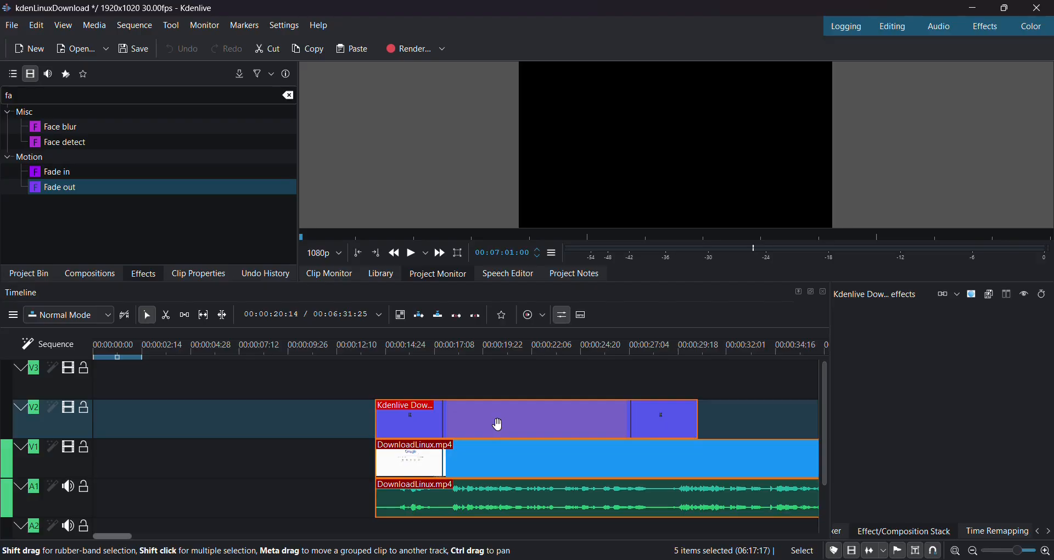
left_click_drag(500, 424, 188, 413)
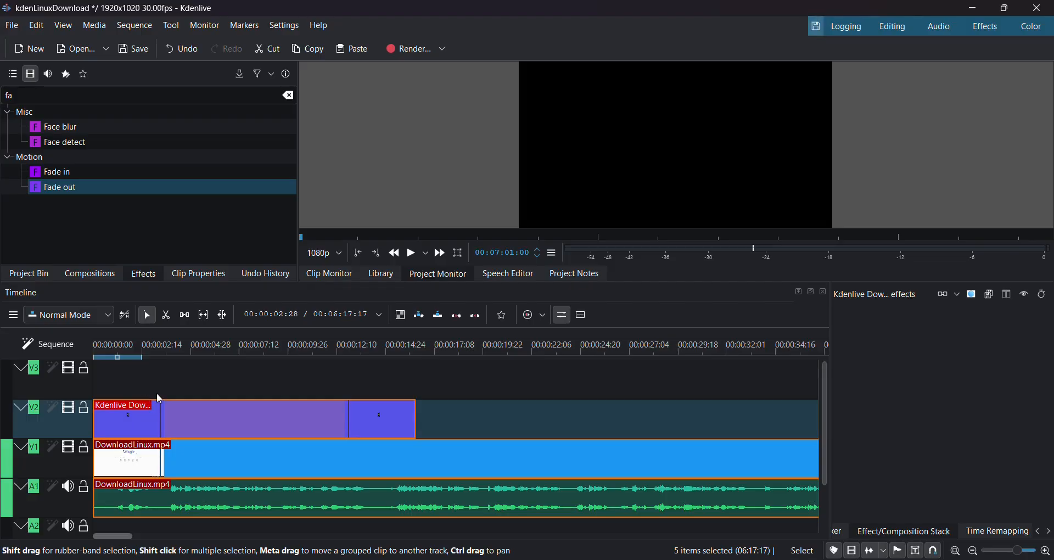
- Start a full-project MP4-H264/AAC render to kdenLinuxDownload.mp4 in the Videos folder
left_click(410, 50)
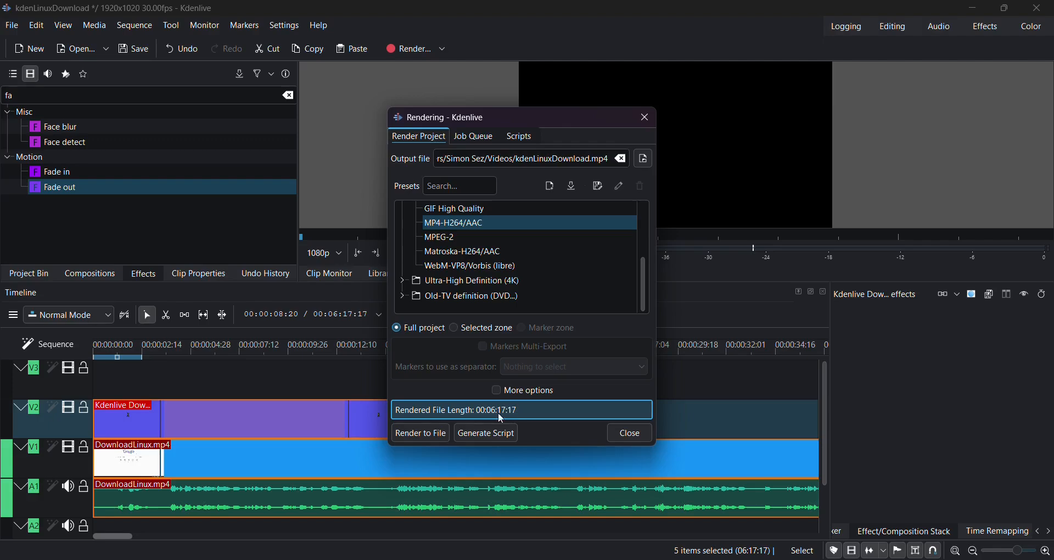
left_click(429, 434)
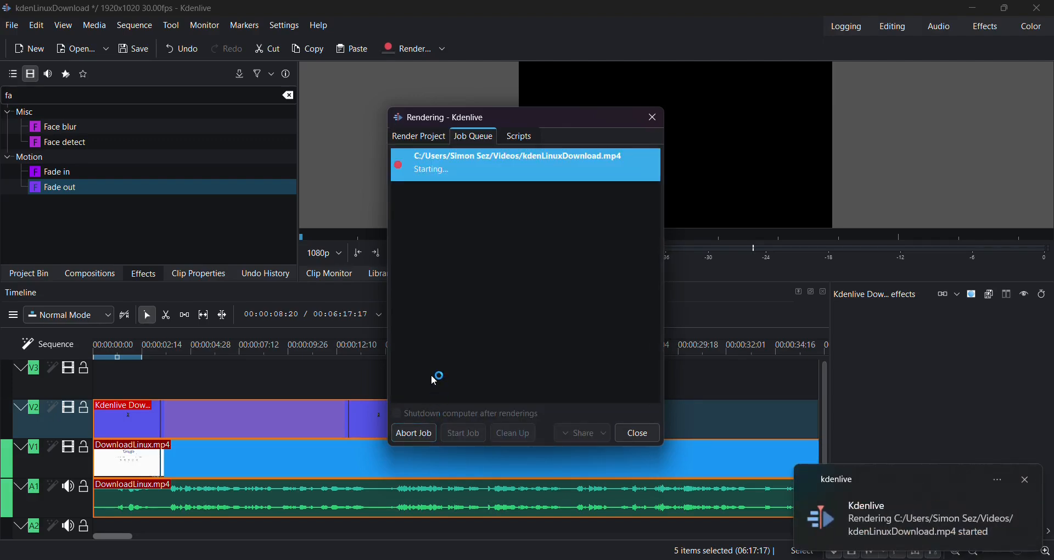
left_click(432, 434)
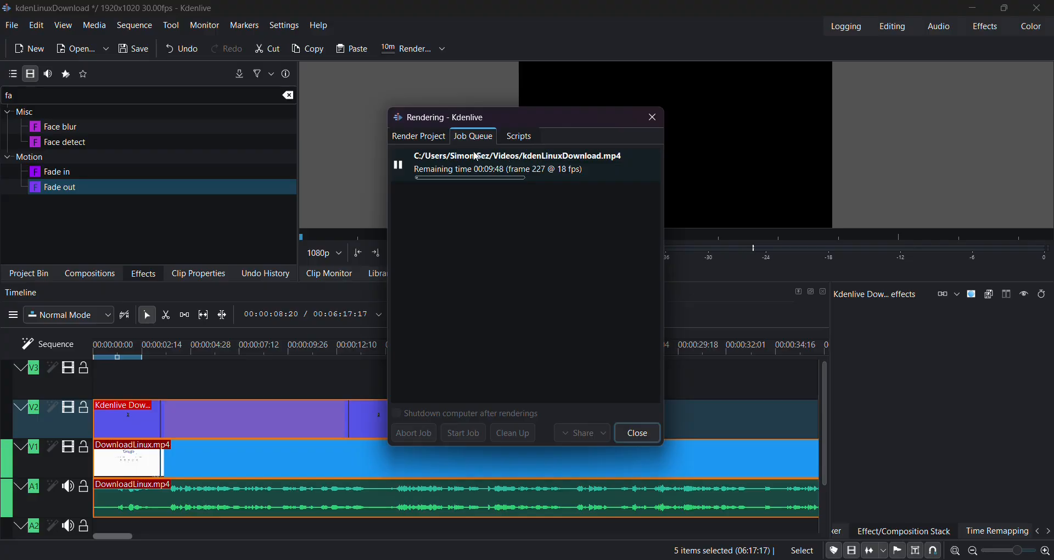
left_click(412, 142)
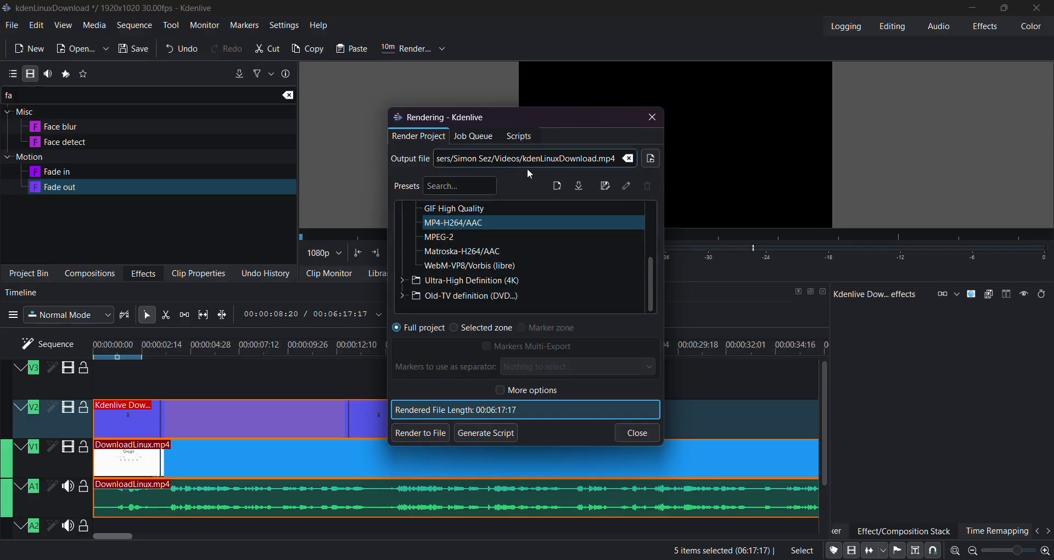
- Change the render output file to DownloadLinux_rev1.mp4 in the Kdenlive_Tut folder
left_click(653, 159)
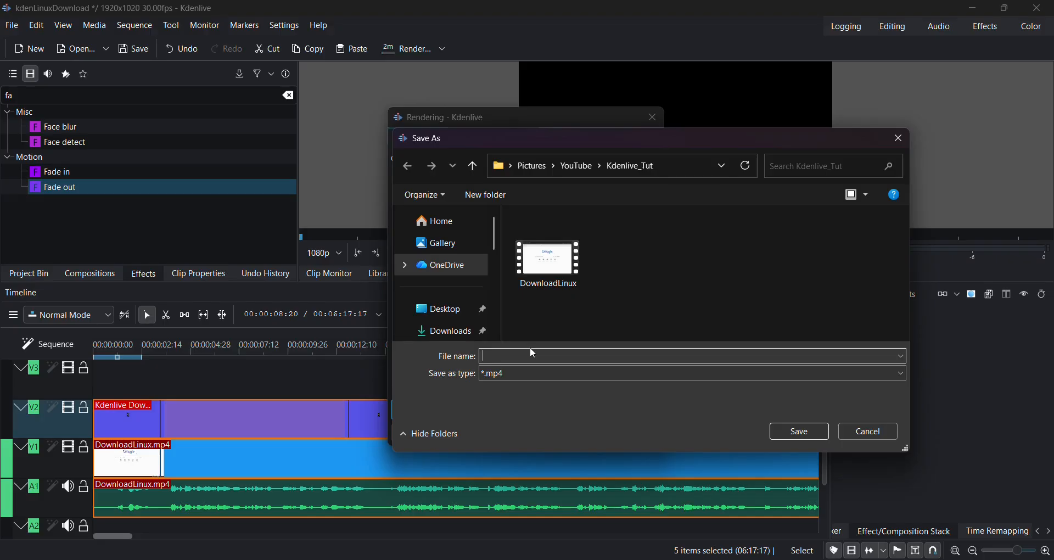
type("Doan")
key("BackSpace")
key("BackSpace")
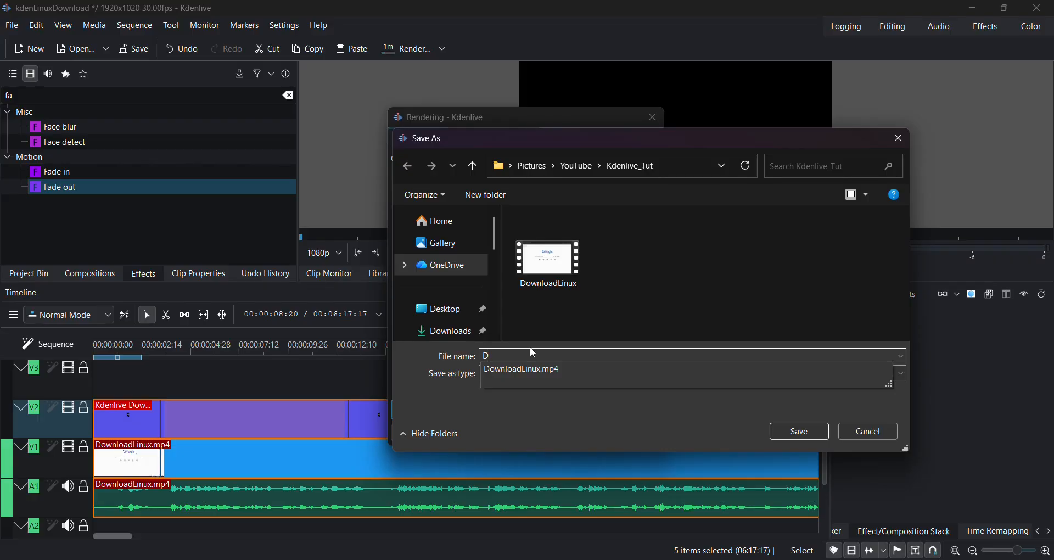
key("Down")
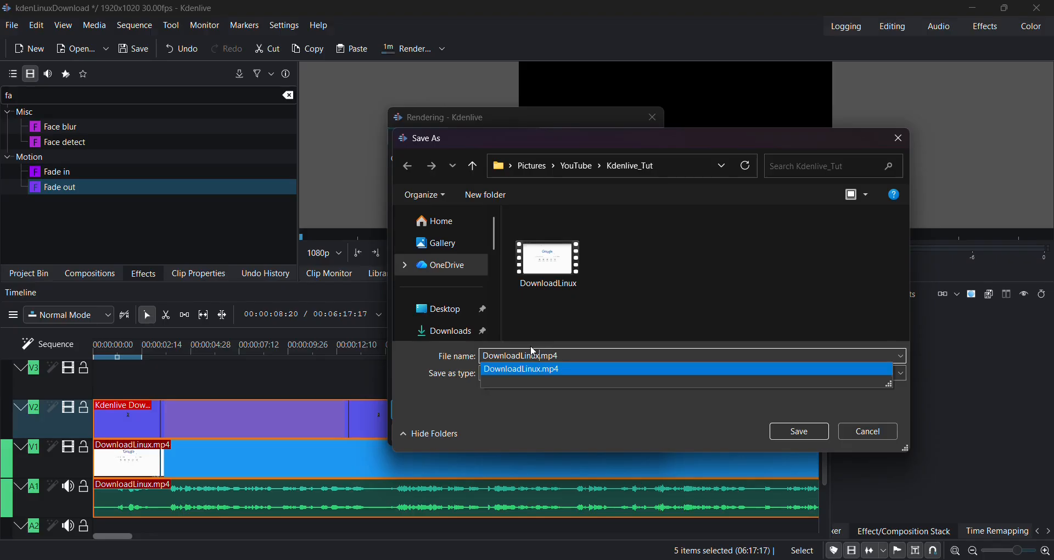
left_click(534, 356)
type("_")
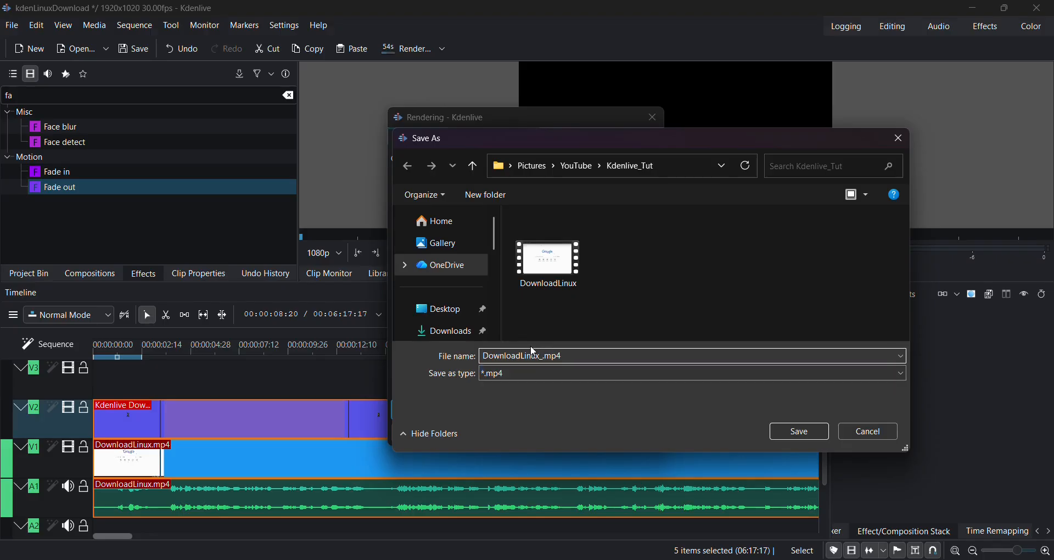
type("rev1")
key("Return")
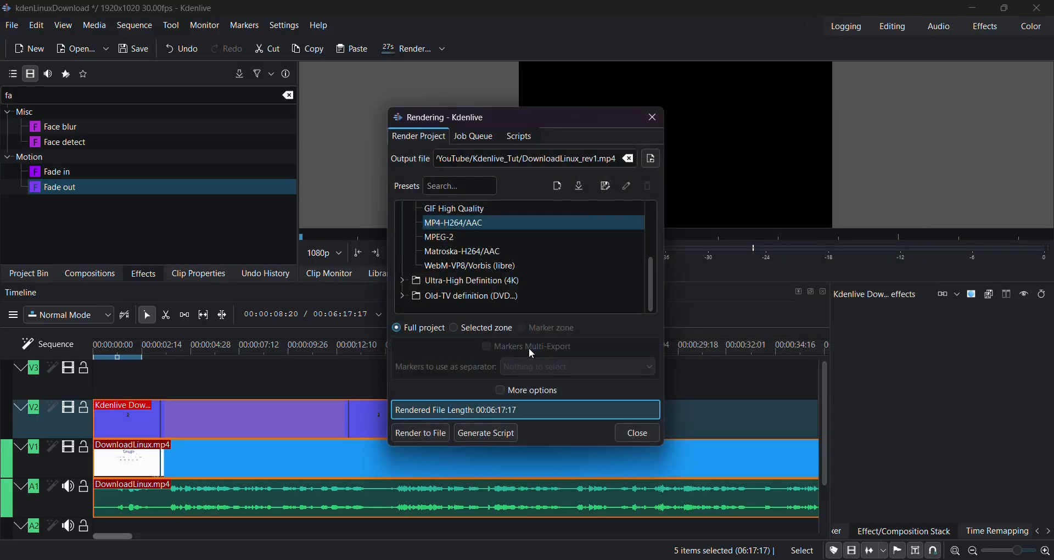
- Queue a second render job writing to DownloadLinux_rev1.mp4
left_click(443, 437)
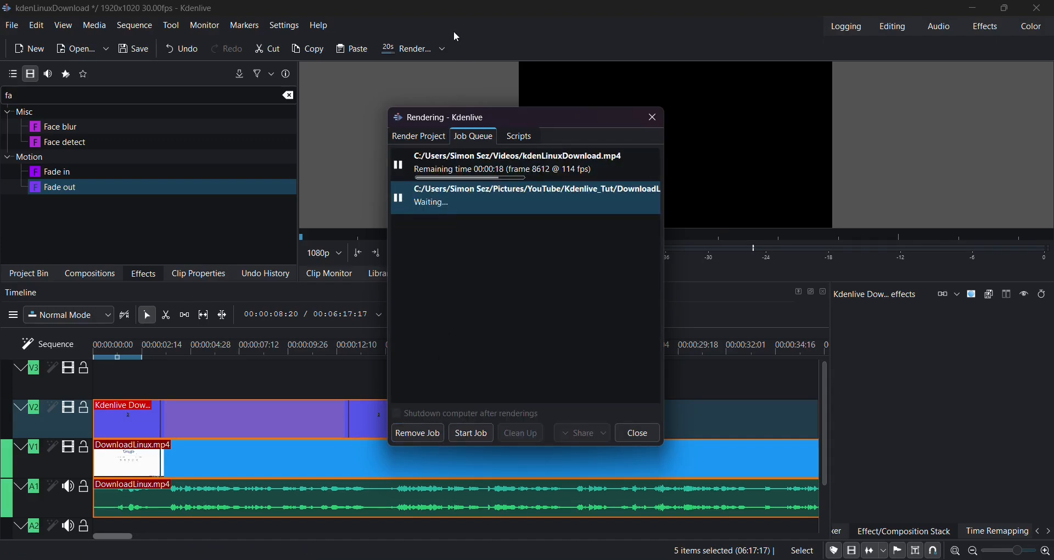